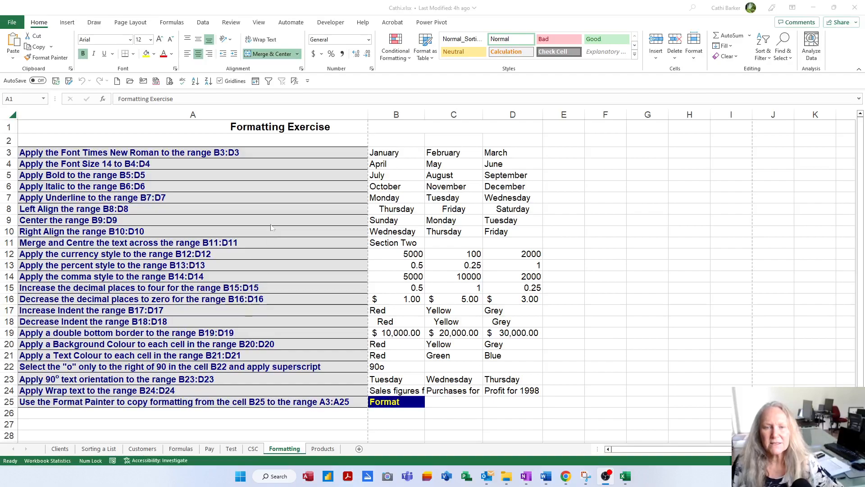
Apply the Times New Roman font to the months in B3:D3
{"action": "left_click", "coordinate": [274, 155]}
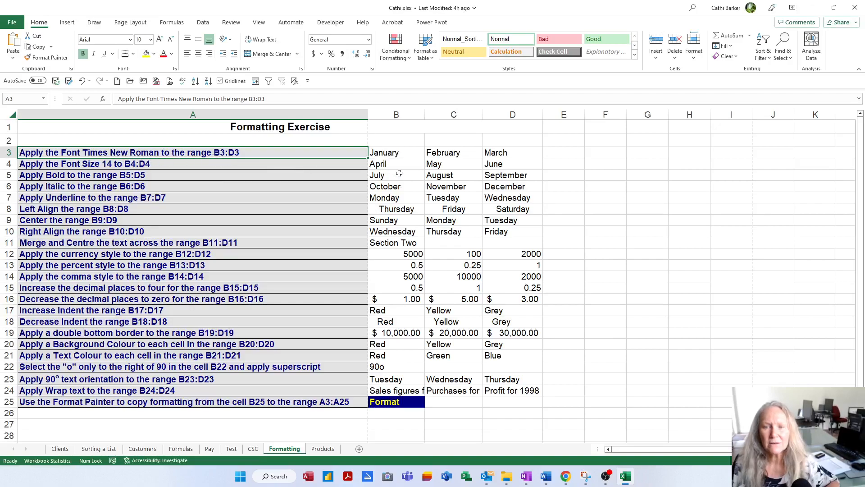
{"action": "left_click_drag", "start_coordinate": [396, 153], "coordinate": [489, 154]}
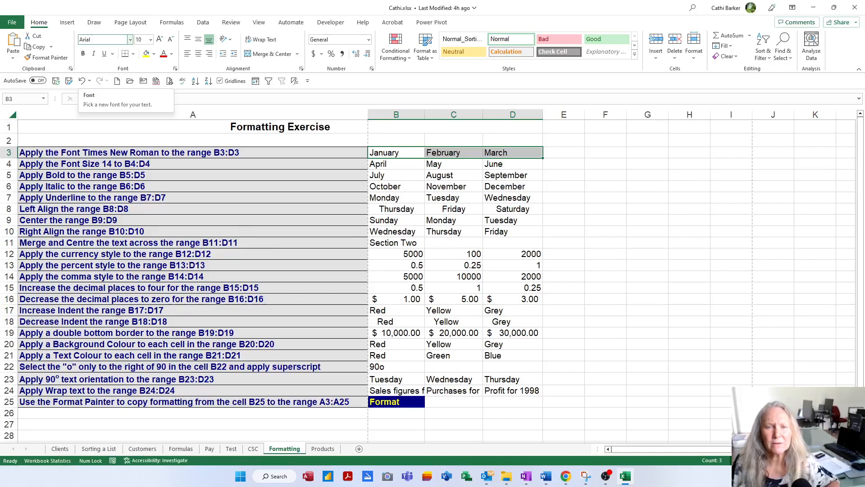
{"action": "left_click", "coordinate": [130, 40]}
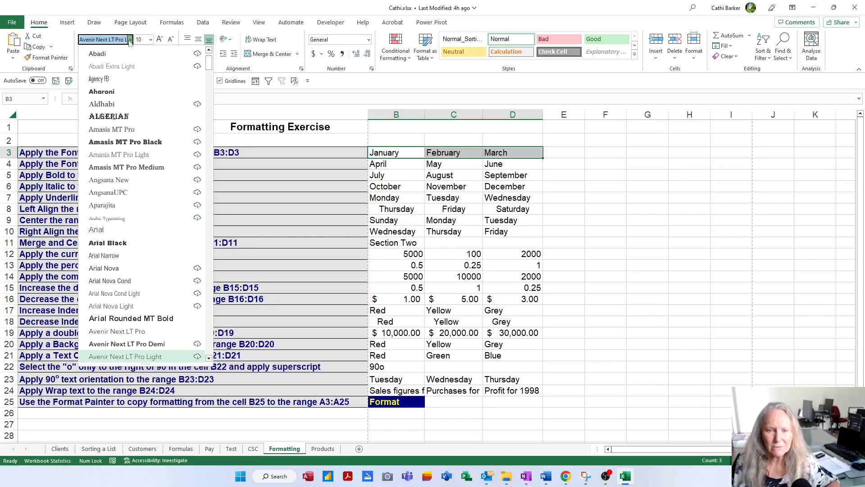
{"action": "type", "text": "Times New Roman"}
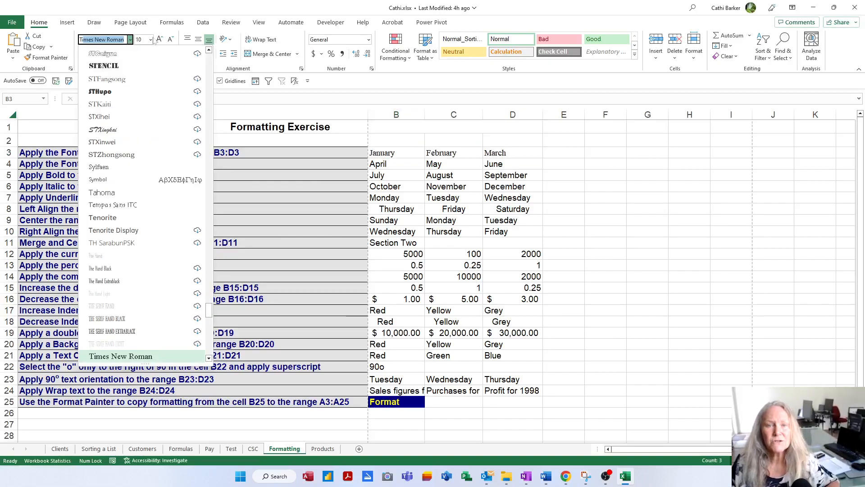
{"action": "left_click", "coordinate": [158, 357]}
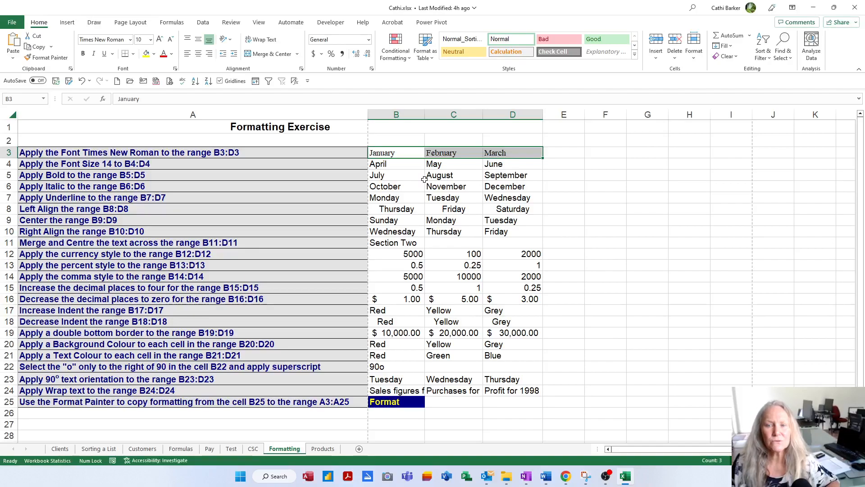
Set the font size of the months in B4:D4 to 14
{"action": "left_click", "coordinate": [400, 166]}
{"action": "left_click_drag", "start_coordinate": [400, 166], "coordinate": [503, 165]}
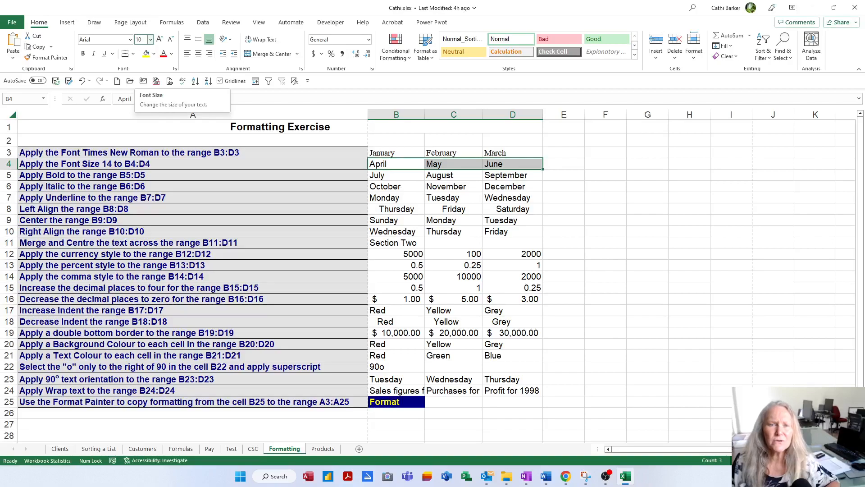
{"action": "left_click", "coordinate": [151, 40]}
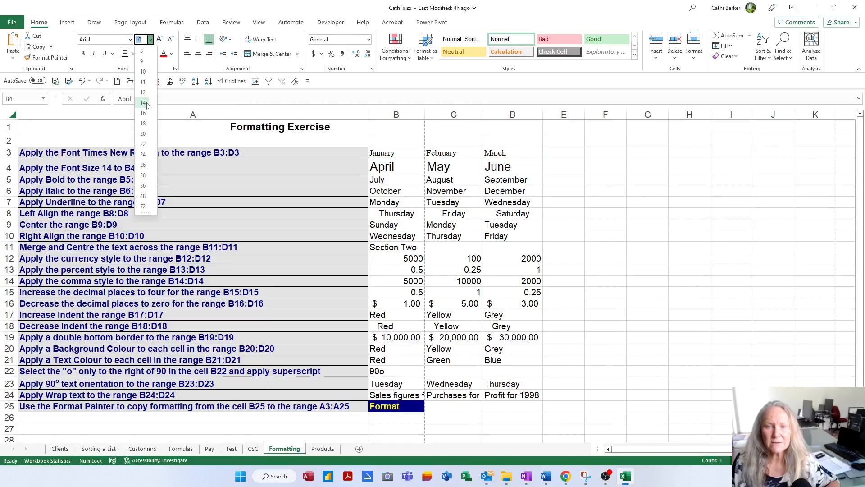
{"action": "left_click", "coordinate": [143, 103]}
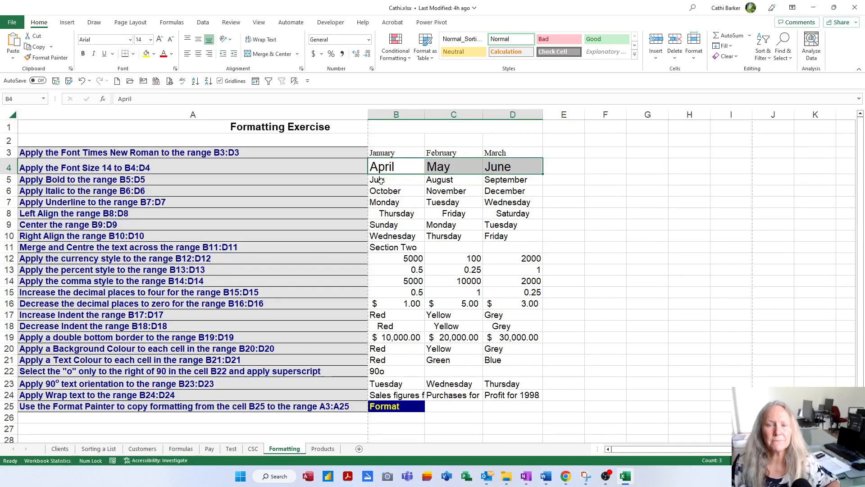
Try stepping the B4:D4 font size up to 20 and down to 16, and restore it to 14
{"action": "left_click", "coordinate": [159, 40]}
{"action": "left_click", "coordinate": [159, 39]}
{"action": "left_click", "coordinate": [159, 40]}
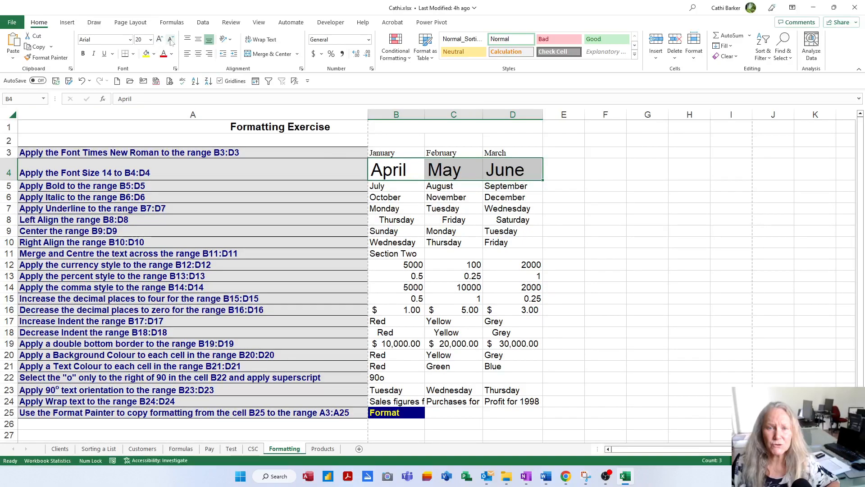
{"action": "left_click", "coordinate": [170, 40]}
{"action": "left_click", "coordinate": [170, 39]}
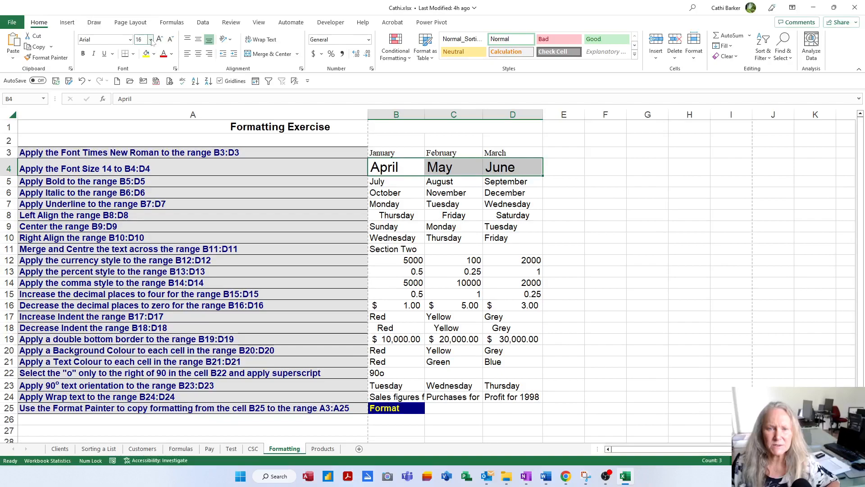
{"action": "left_click", "coordinate": [151, 40]}
{"action": "left_click", "coordinate": [142, 103]}
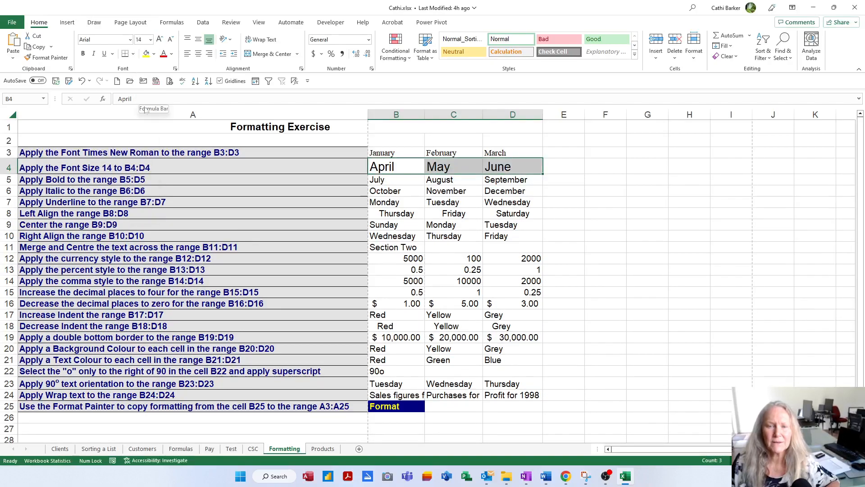
Apply bold to the months in B5:D5
{"action": "left_click", "coordinate": [391, 179]}
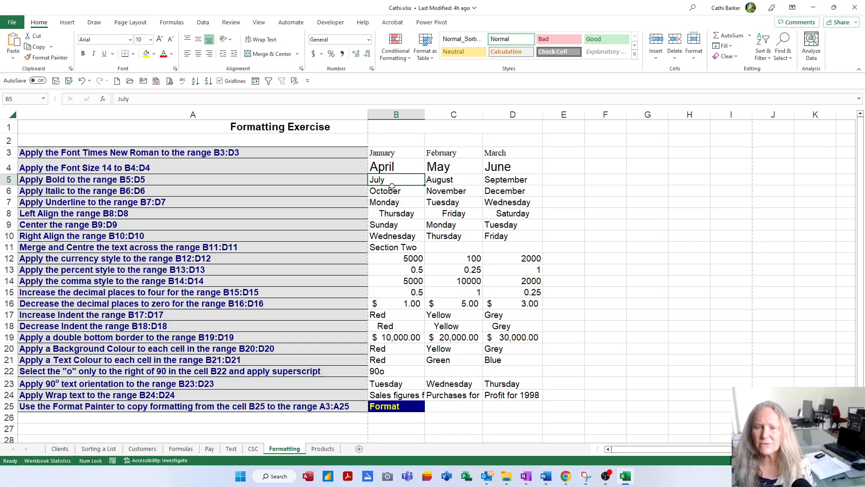
{"action": "key", "text": "shift+Right"}
{"action": "key", "text": "shift+Right"}
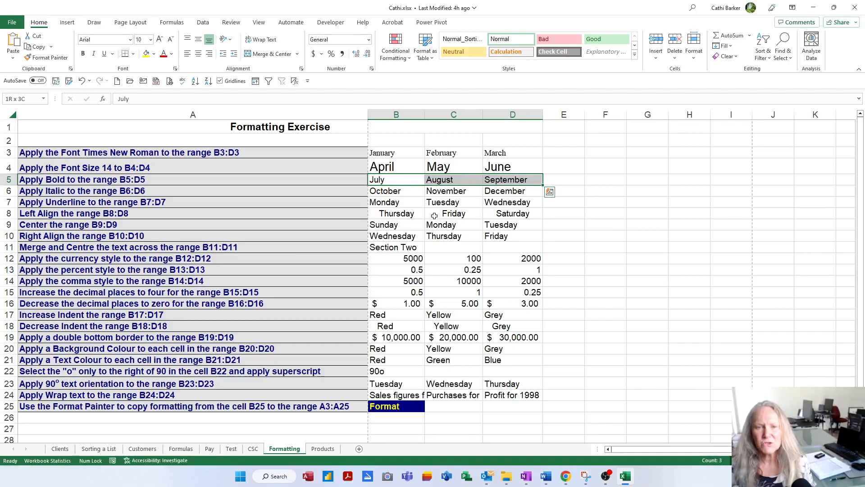
{"action": "left_click", "coordinate": [84, 54]}
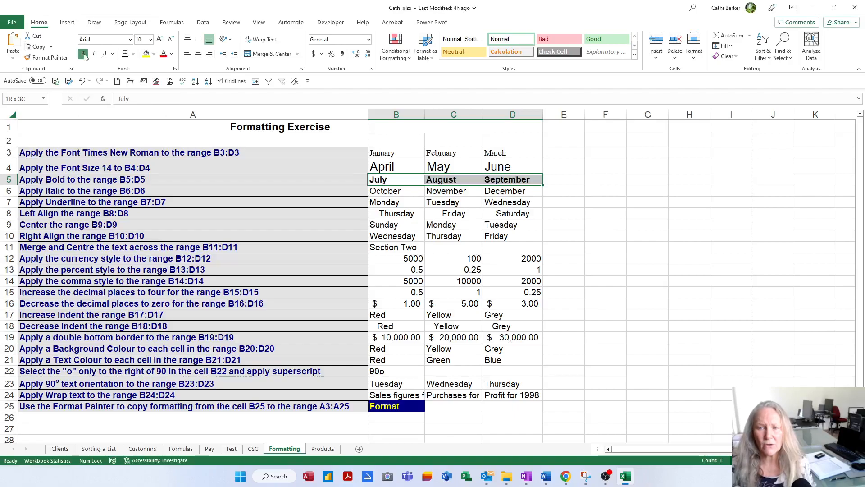
Toggle bold off and on for B5:D5, leaving the range bold and discarding any stray cell entry
{"action": "left_click", "coordinate": [83, 54]}
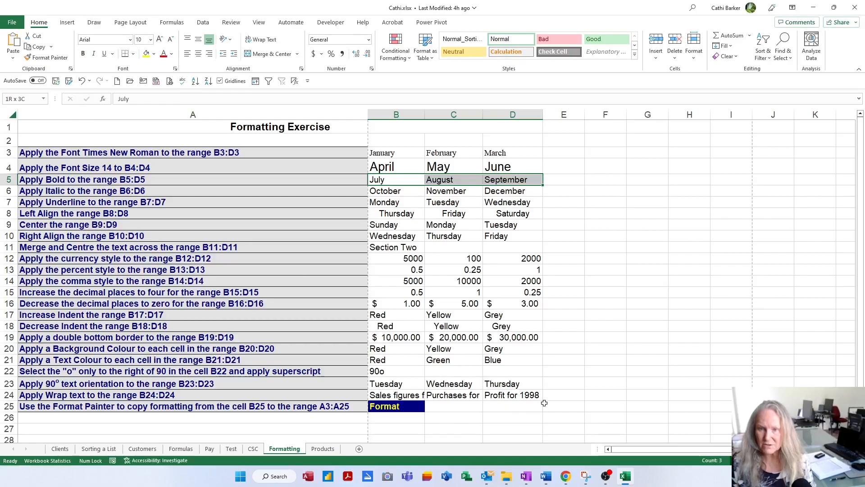
{"action": "type", "text": "B"}
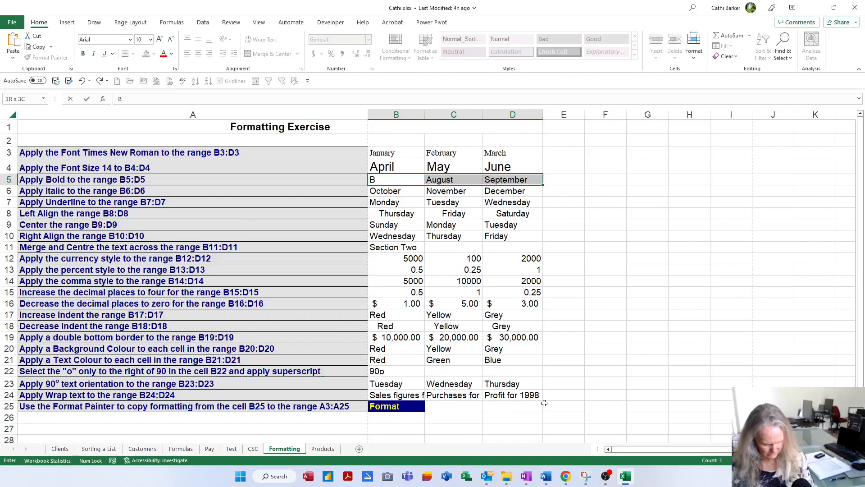
{"action": "key", "text": "Escape"}
{"action": "key", "text": "ctrl+b"}
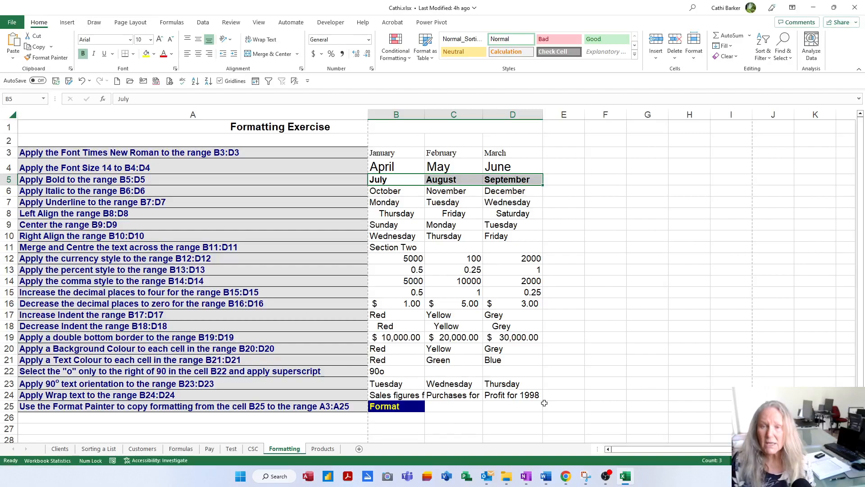
{"action": "key", "text": "ctrl+b"}
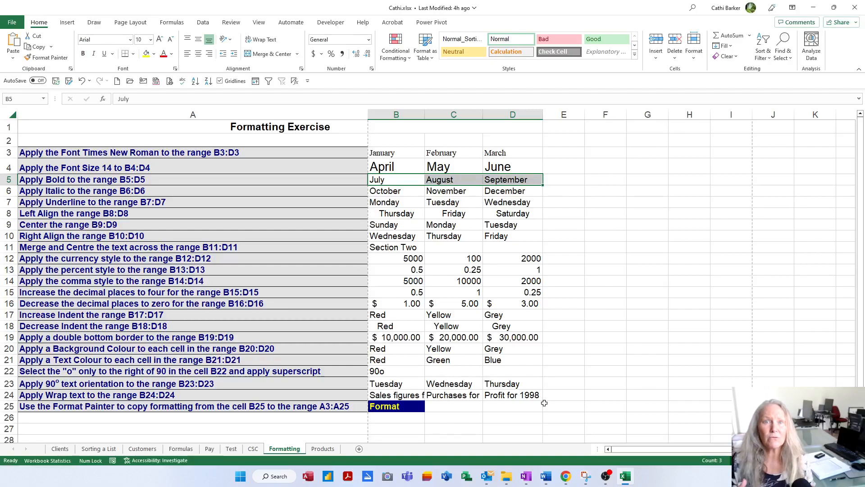
{"action": "key", "text": "ctrl+b"}
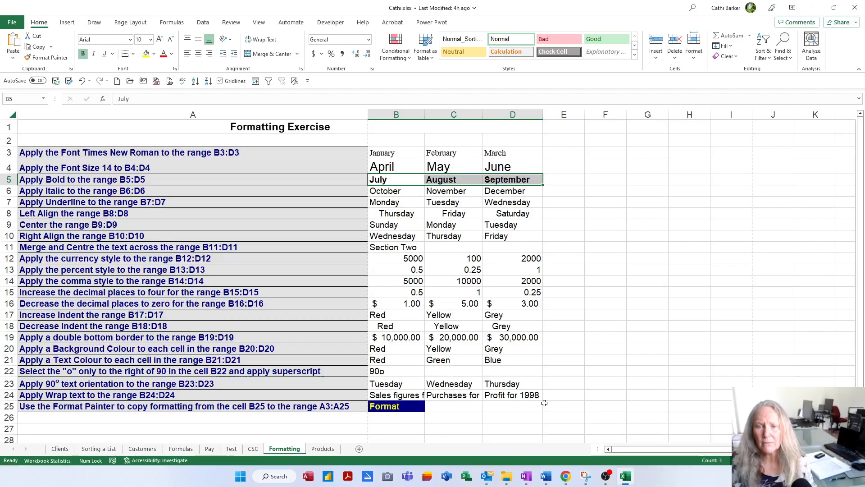
Apply italic to the months in B6:D6, toggling it off and on once
{"action": "key", "text": "Down"}
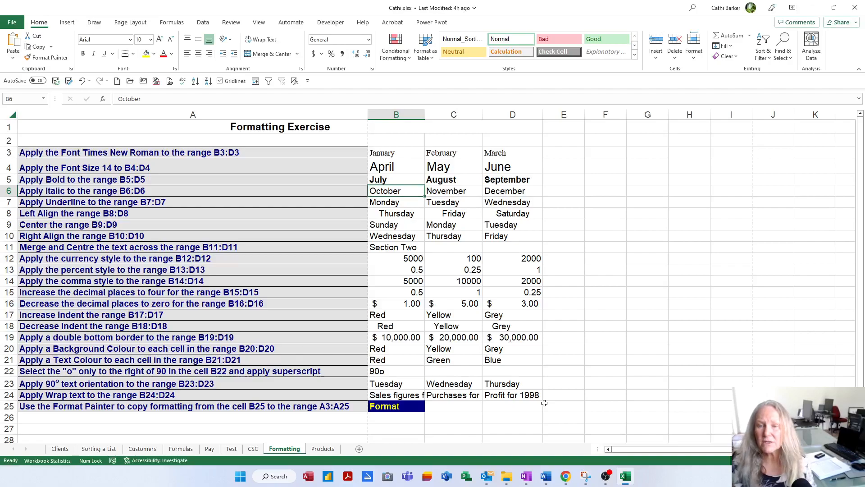
{"action": "key", "text": "shift+Right"}
{"action": "key", "text": "shift+Right"}
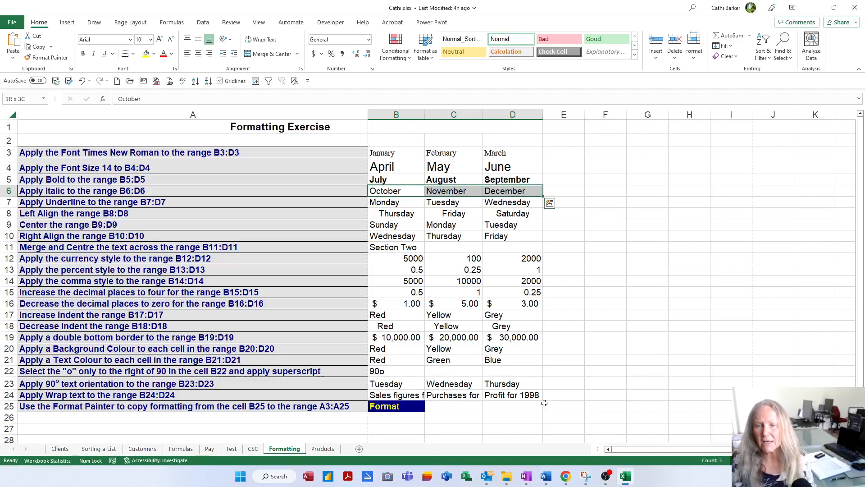
{"action": "key", "text": "ctrl+i"}
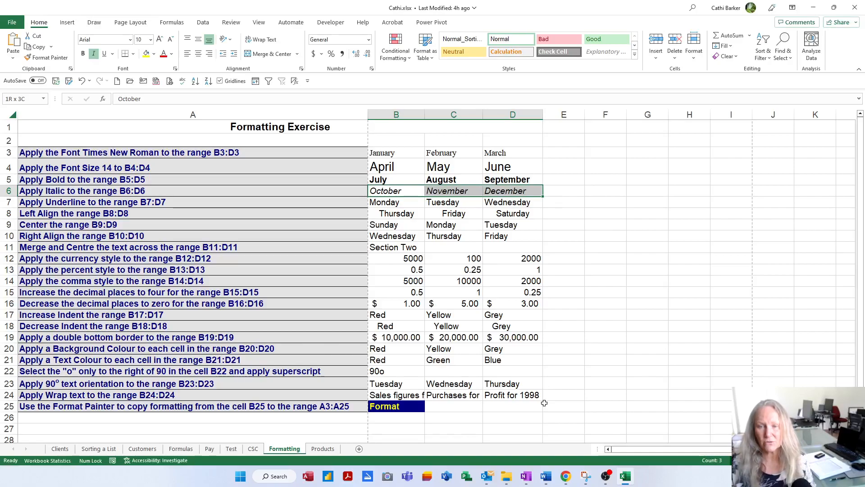
{"action": "key", "text": "ctrl+i"}
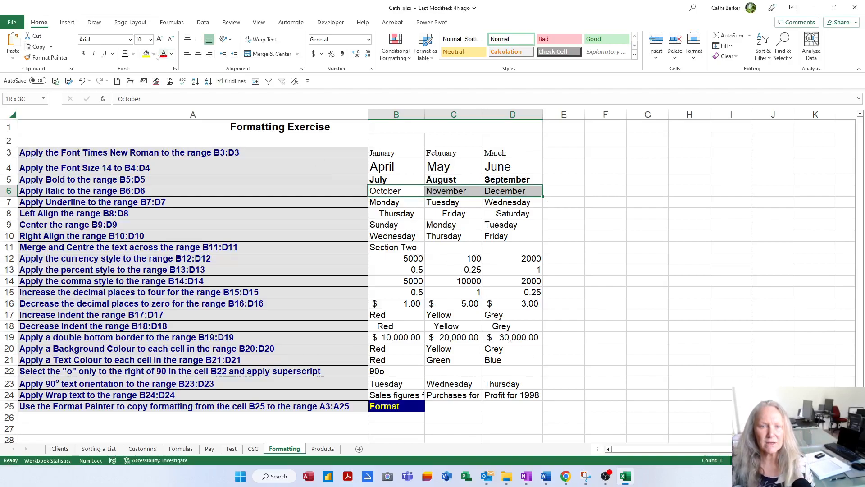
{"action": "left_click", "coordinate": [94, 54]}
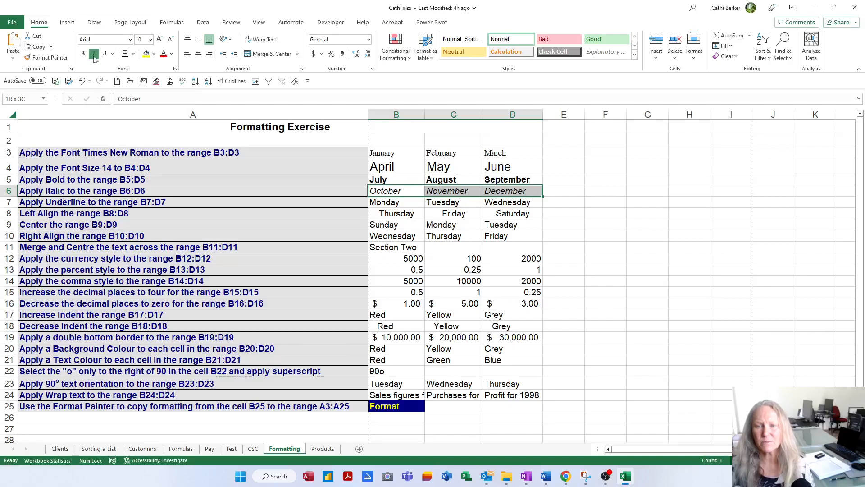
Apply a single underline to the weekdays in B7:D7
{"action": "key", "text": "Down"}
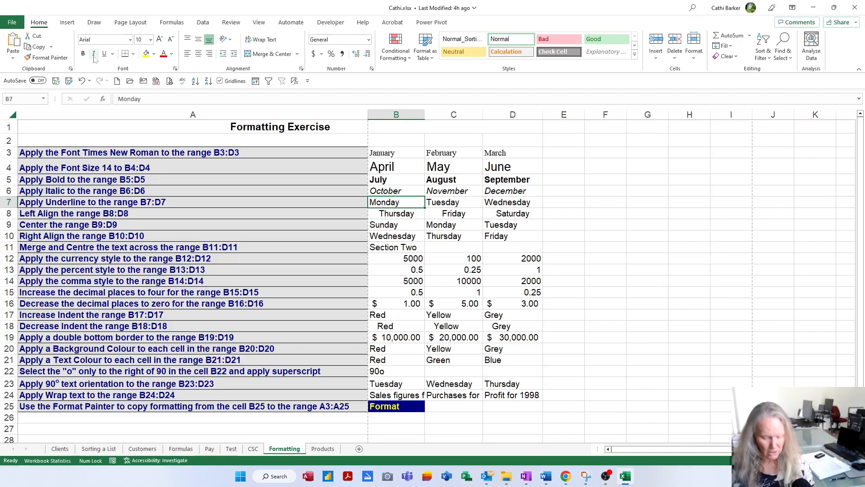
{"action": "key", "text": "shift+Right"}
{"action": "key", "text": "shift+Right"}
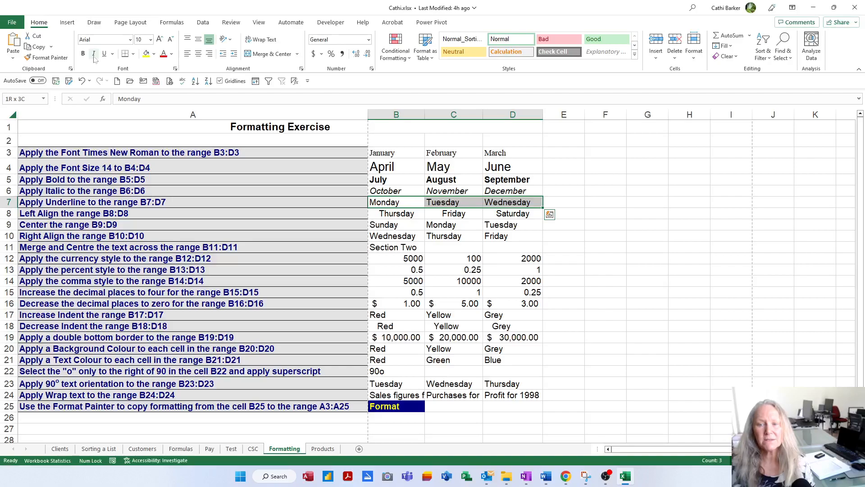
{"action": "key", "text": "ctrl+u"}
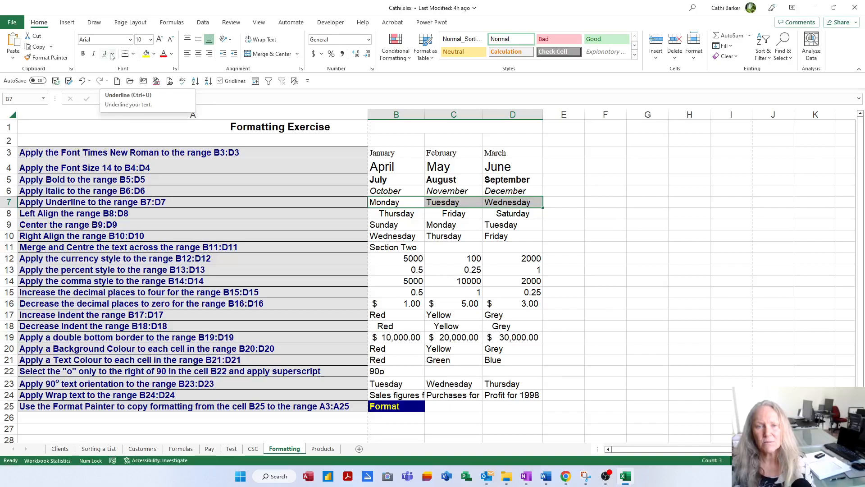
{"action": "left_click", "coordinate": [114, 53]}
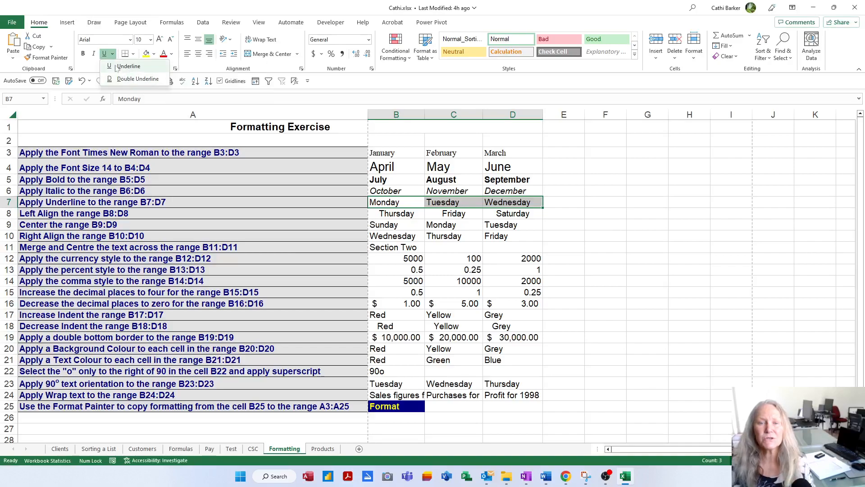
{"action": "left_click", "coordinate": [128, 66]}
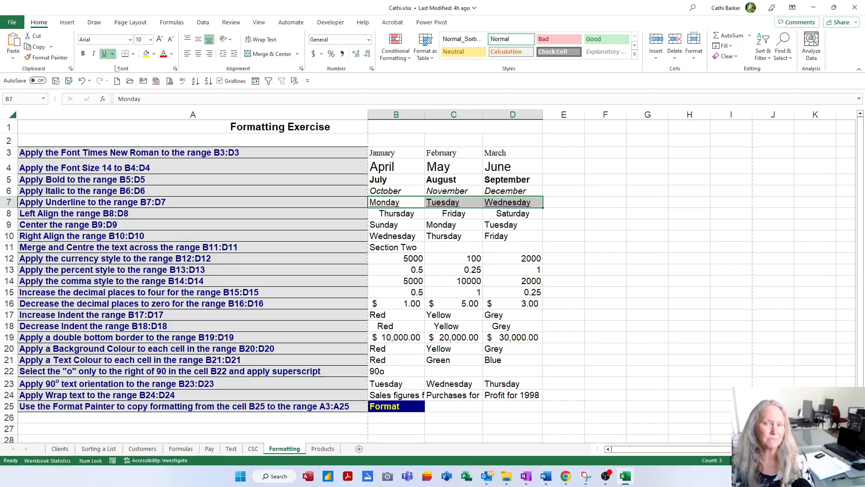
Left-align the weekdays in B8:D8
{"action": "key", "text": "Down"}
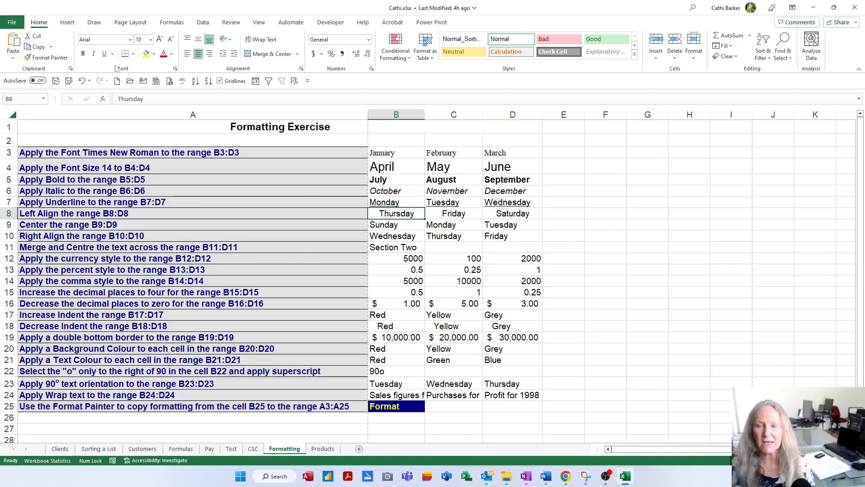
{"action": "key", "text": "shift+Right"}
{"action": "key", "text": "shift+Right"}
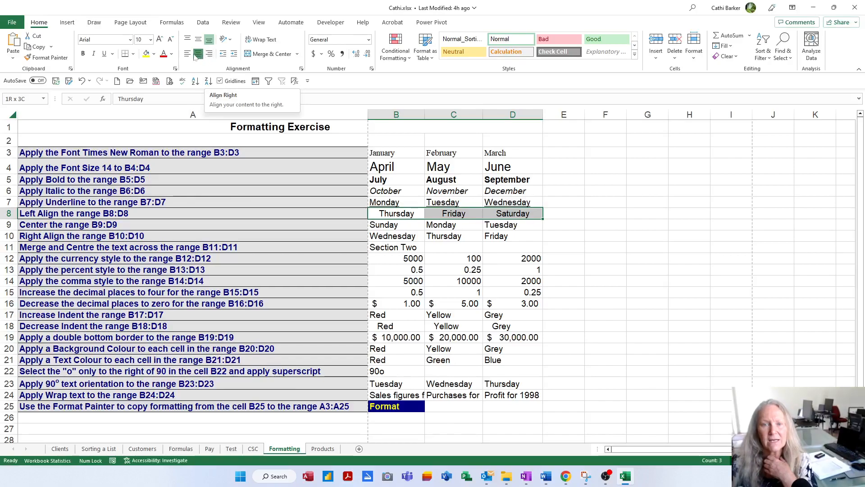
{"action": "left_click", "coordinate": [188, 55]}
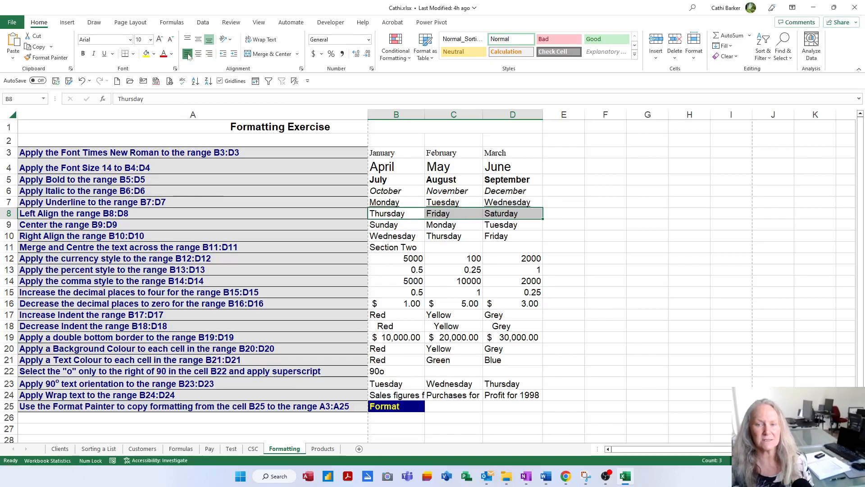
Center the weekdays horizontally in B9:D9
{"action": "key", "text": "Down"}
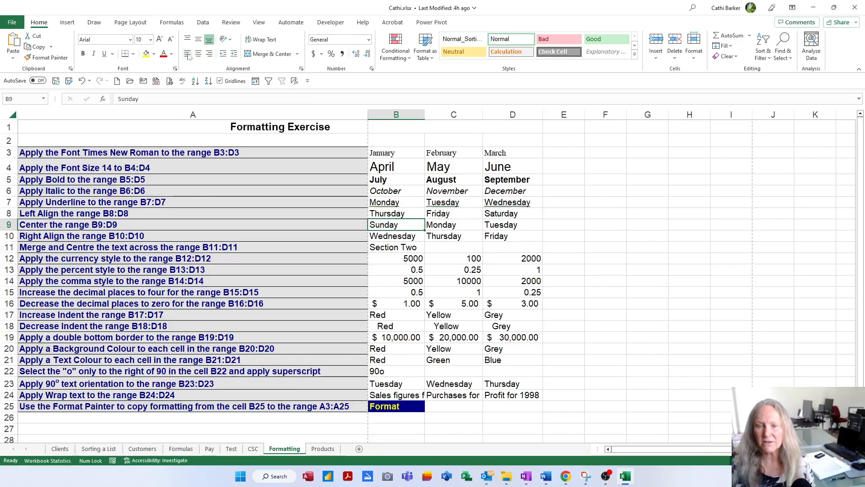
{"action": "key", "text": "shift+Right"}
{"action": "key", "text": "shift+Right"}
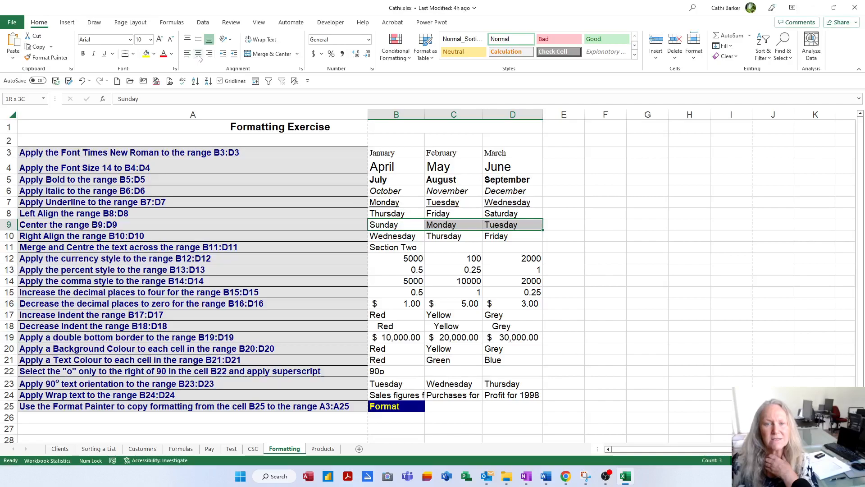
{"action": "left_click", "coordinate": [199, 54]}
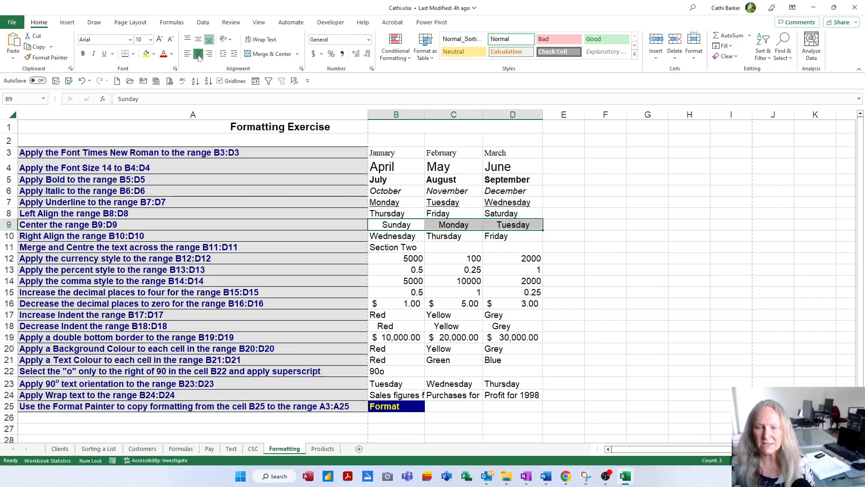
Right-align the weekdays in B10:D10
{"action": "key", "text": "Down"}
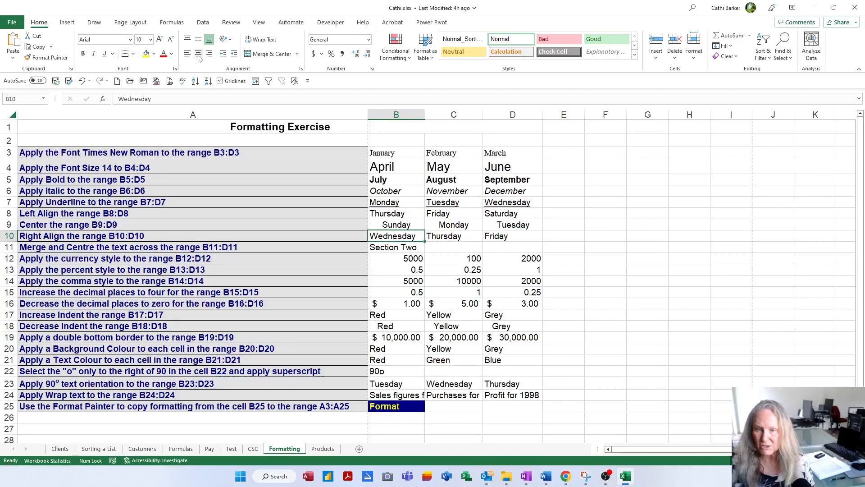
{"action": "key", "text": "shift+Right"}
{"action": "key", "text": "shift+Right"}
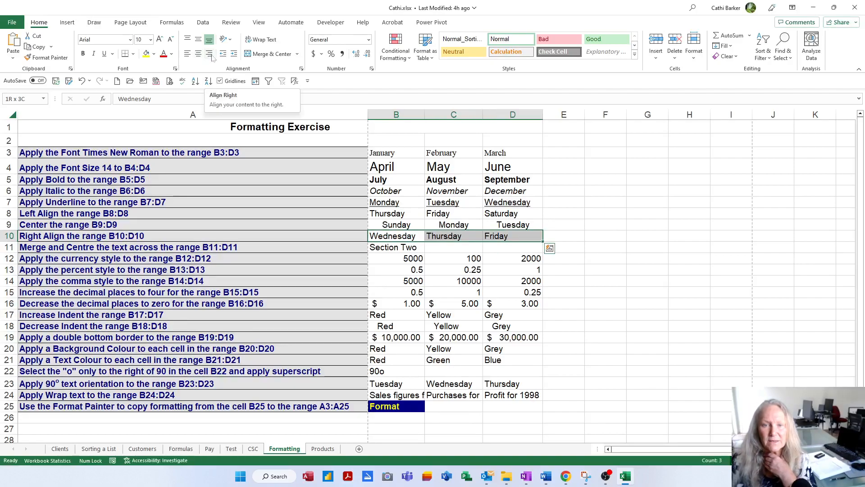
{"action": "left_click", "coordinate": [210, 54]}
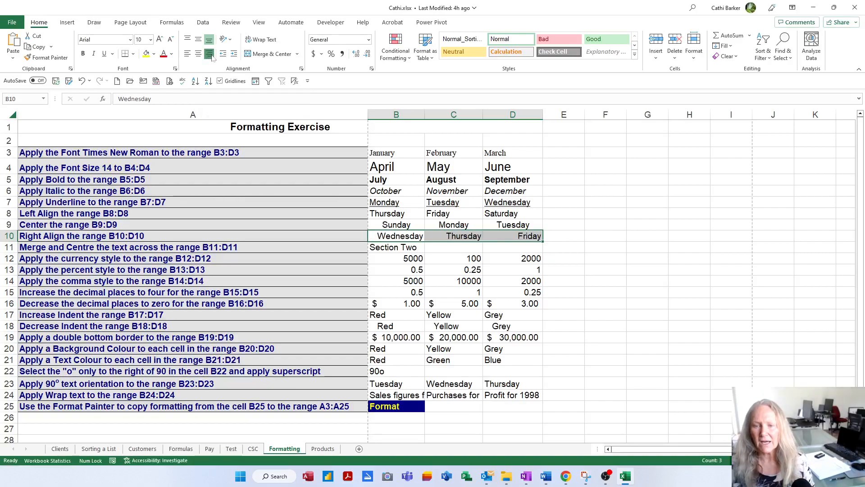
Merge and center "Section Two" across B11:D11, toggling the merge off and on once
{"action": "key", "text": "Down"}
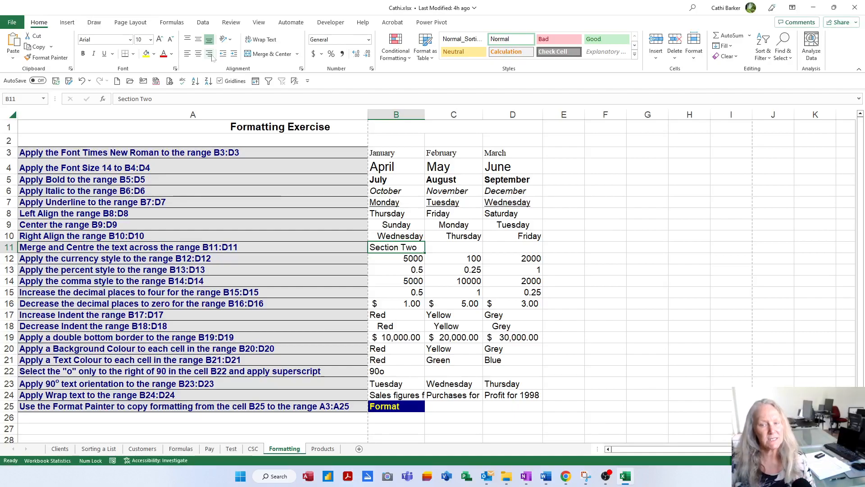
{"action": "key", "text": "shift+Right"}
{"action": "key", "text": "shift+Right"}
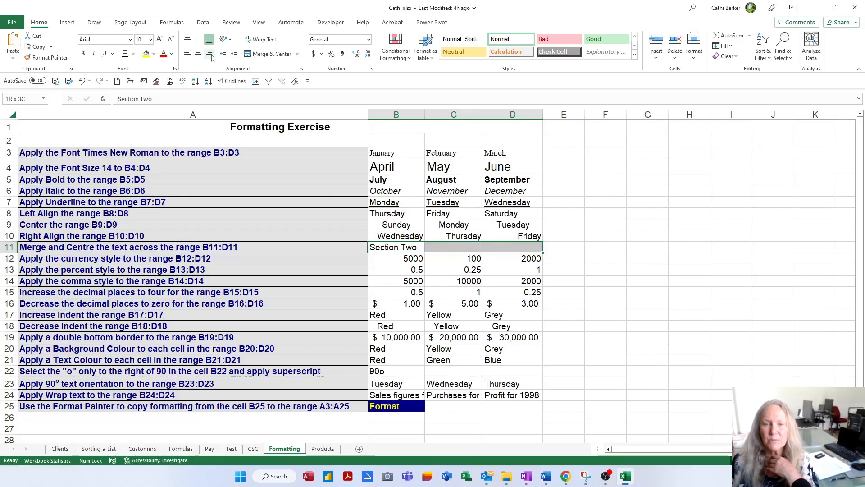
{"action": "left_click", "coordinate": [262, 54]}
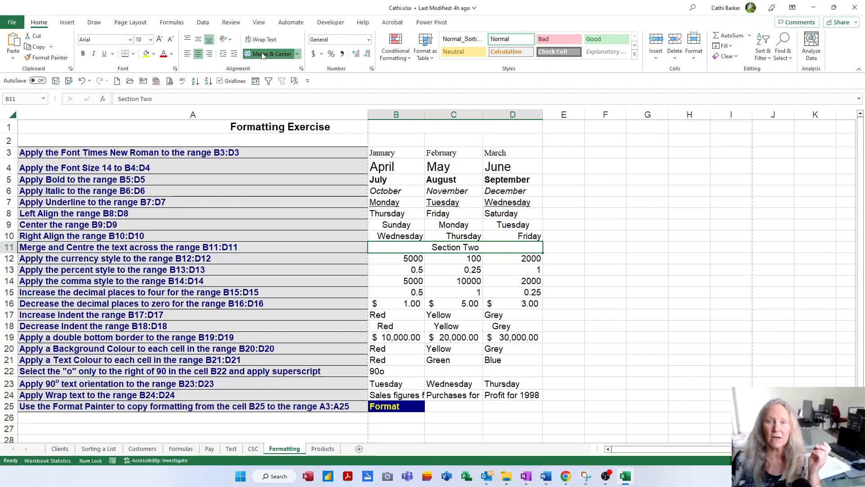
{"action": "left_click", "coordinate": [263, 55]}
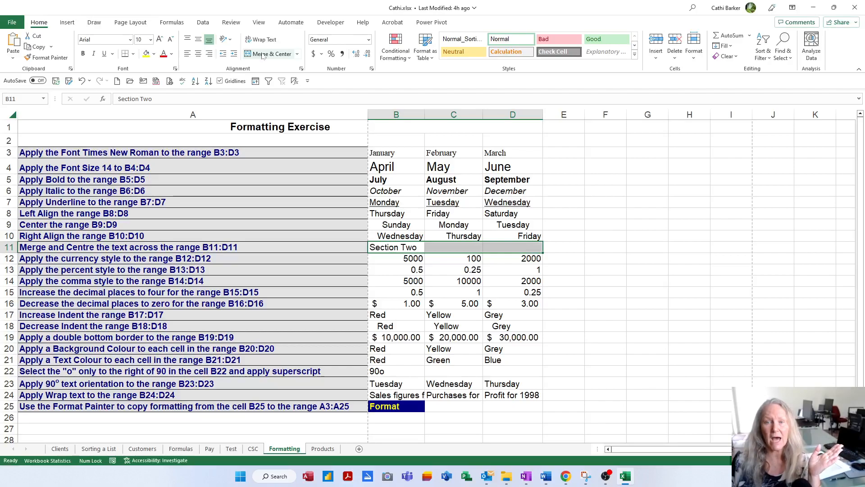
{"action": "left_click", "coordinate": [262, 55]}
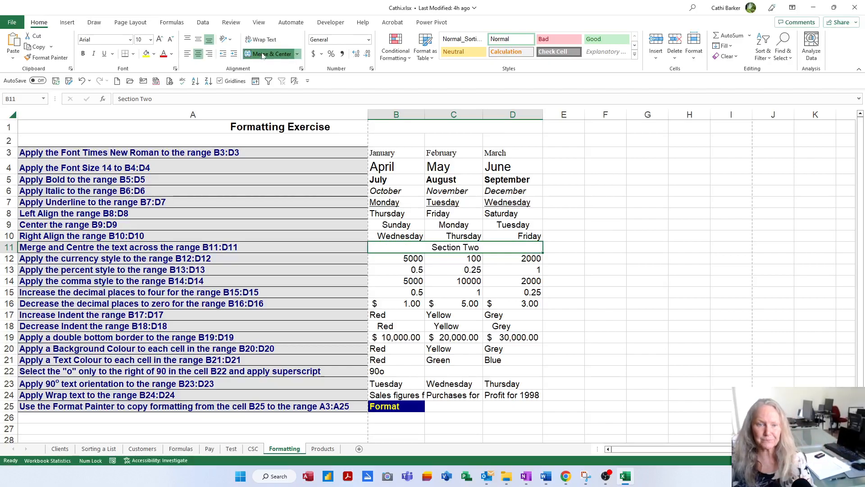
Apply the Currency number format to the values in B12:D12
{"action": "key", "text": "Return"}
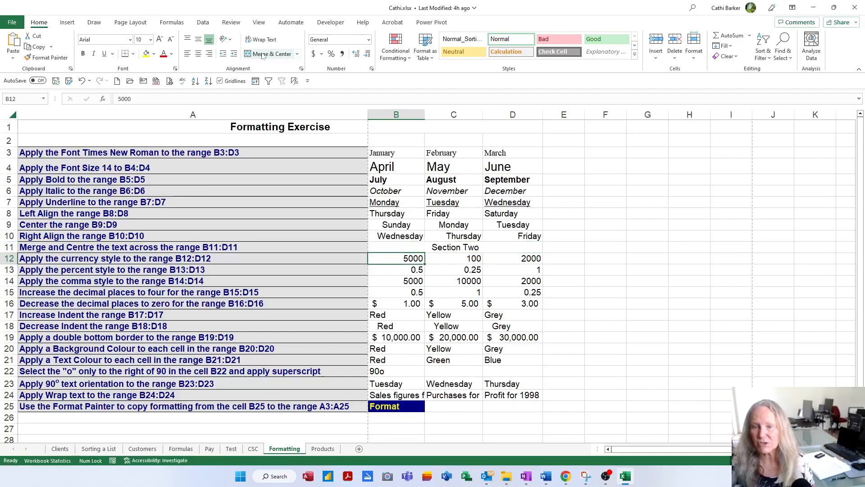
{"action": "key", "text": "shift+Right"}
{"action": "key", "text": "shift+Right"}
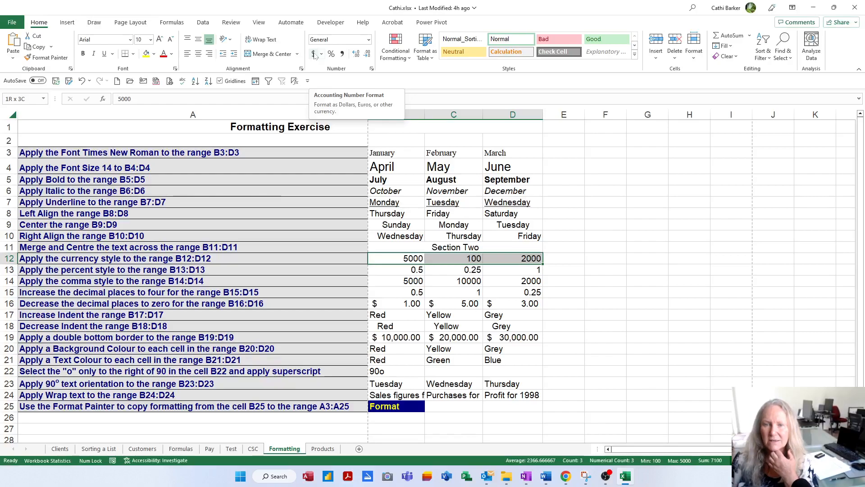
{"action": "left_click", "coordinate": [369, 40]}
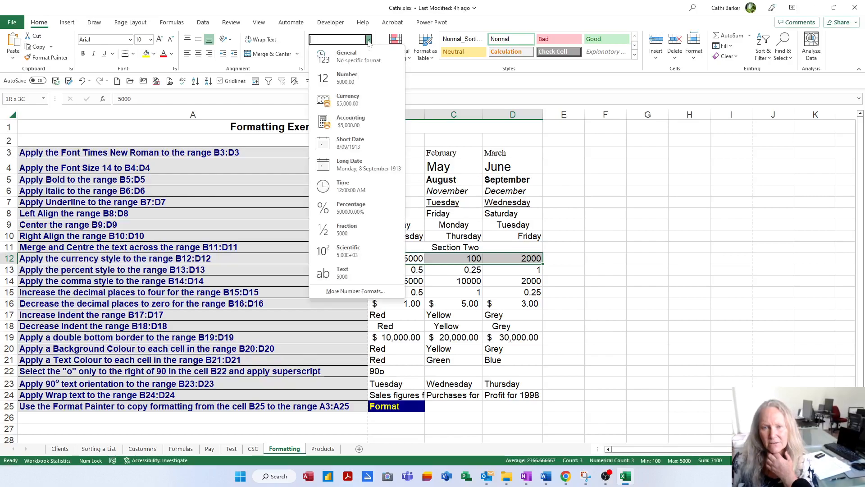
{"action": "left_click", "coordinate": [351, 100]}
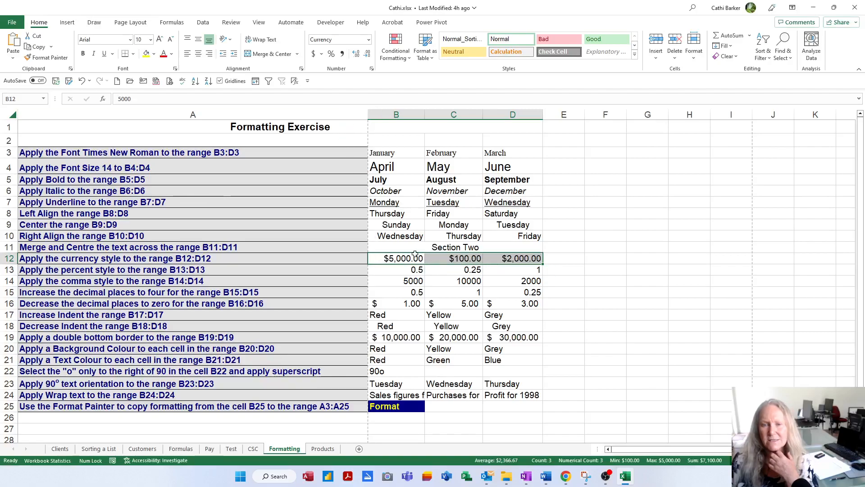
Try the default dollar, Swiss franc and UK pound accounting formats on B12:D12, and return the range to the Currency format
{"action": "left_click", "coordinate": [314, 54]}
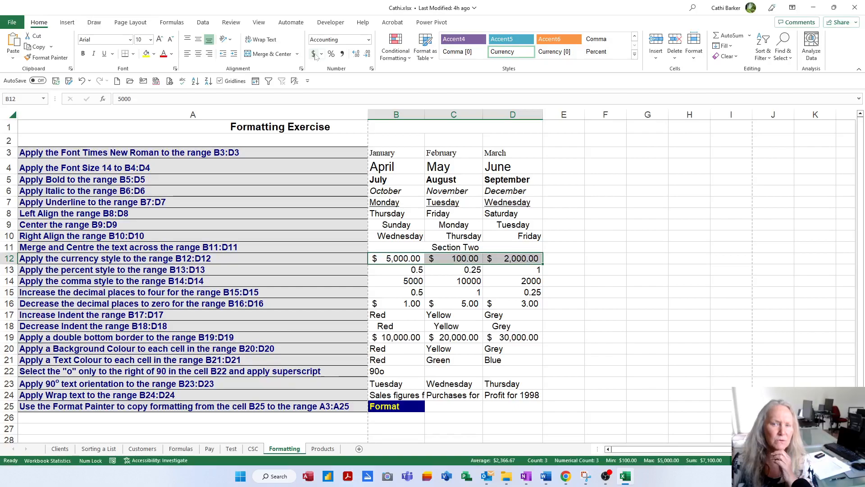
{"action": "left_click", "coordinate": [322, 55]}
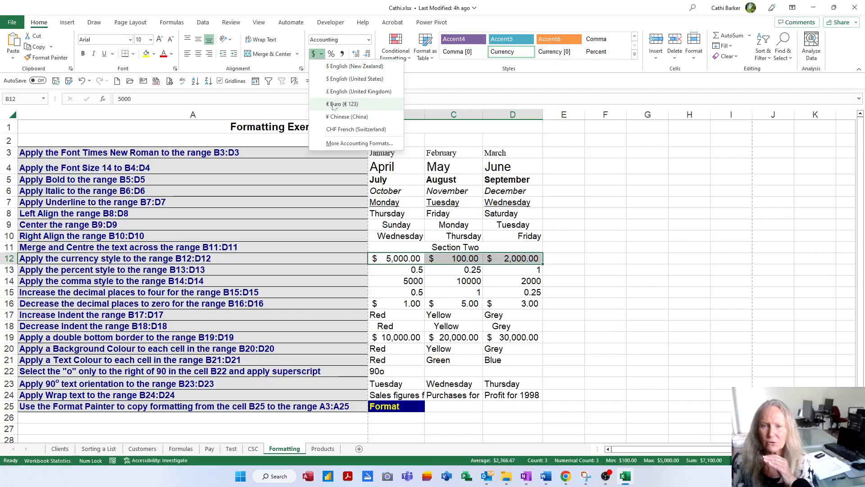
{"action": "left_click", "coordinate": [339, 131]}
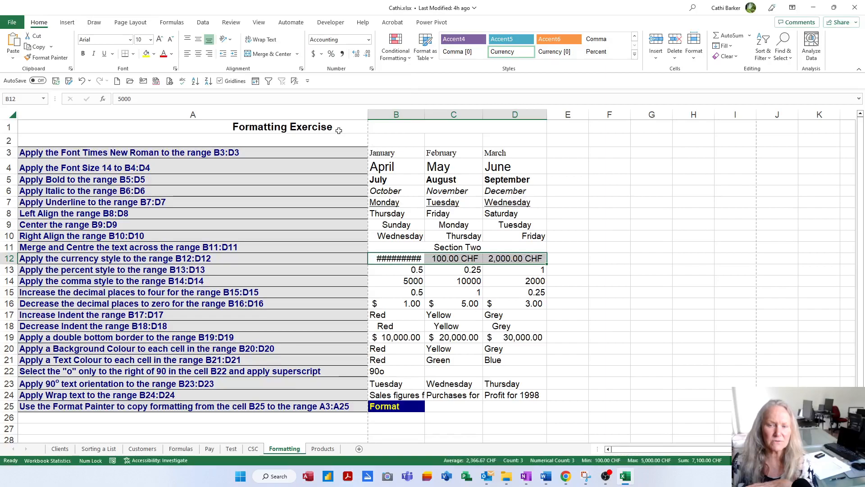
{"action": "left_click", "coordinate": [322, 54]}
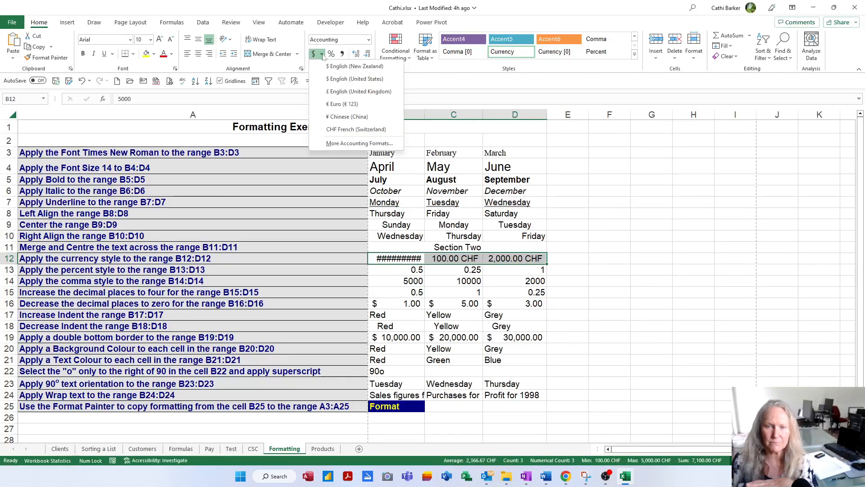
{"action": "left_click", "coordinate": [332, 92]}
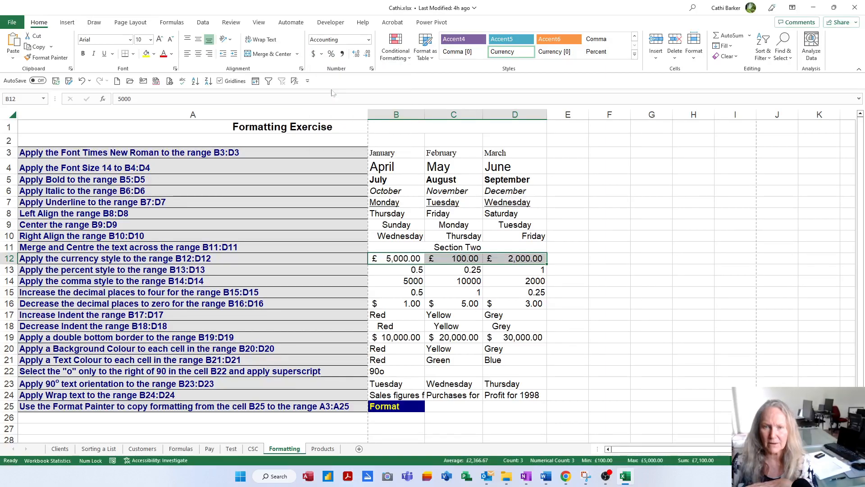
{"action": "left_click", "coordinate": [369, 40]}
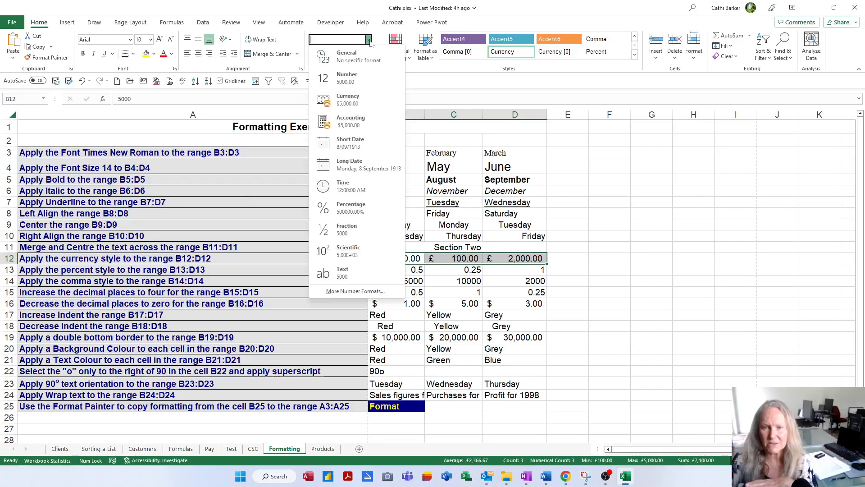
{"action": "left_click", "coordinate": [347, 99]}
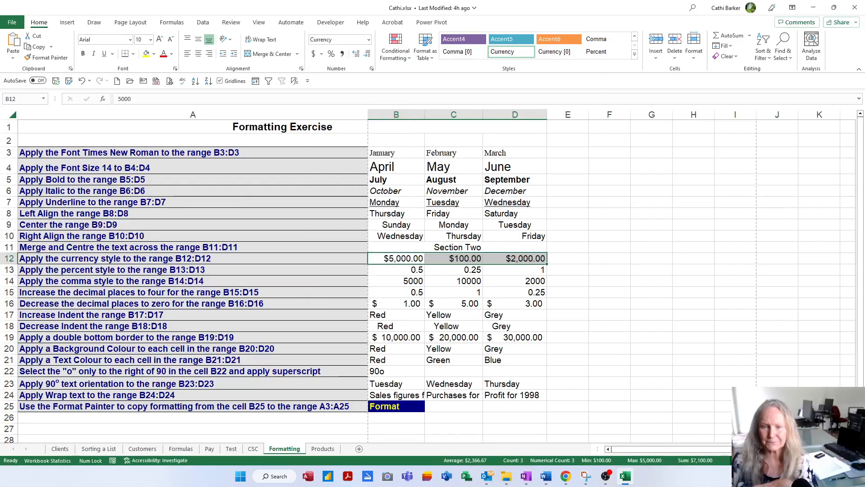
Apply the percent style to the values in B13:D13
{"action": "key", "text": "Down"}
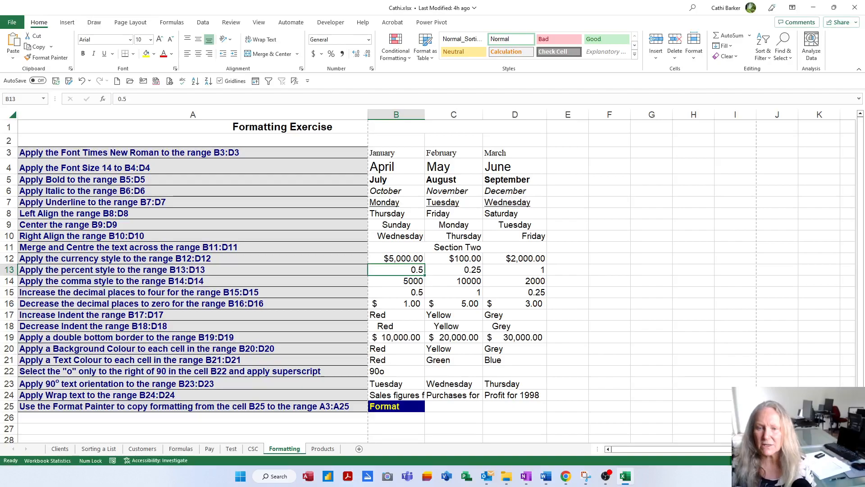
{"action": "key", "text": "shift+Right"}
{"action": "key", "text": "shift+Right"}
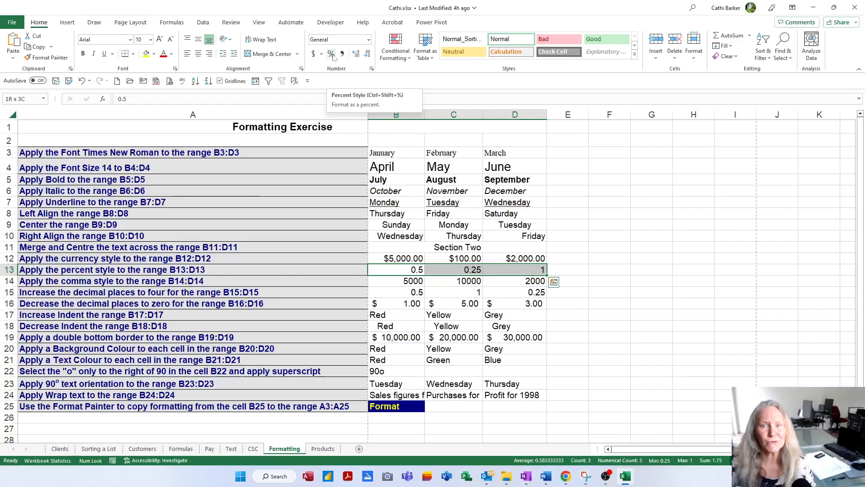
{"action": "left_click", "coordinate": [333, 55]}
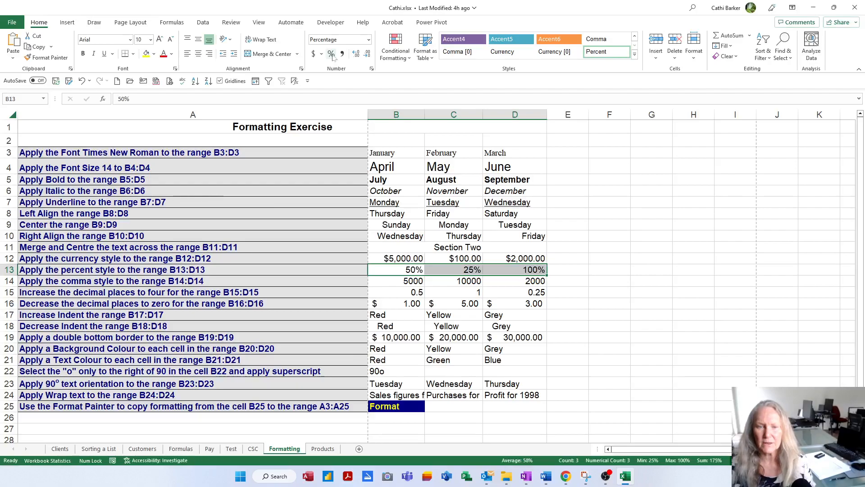
Apply the comma style to the values in B14:D14
{"action": "key", "text": "Down"}
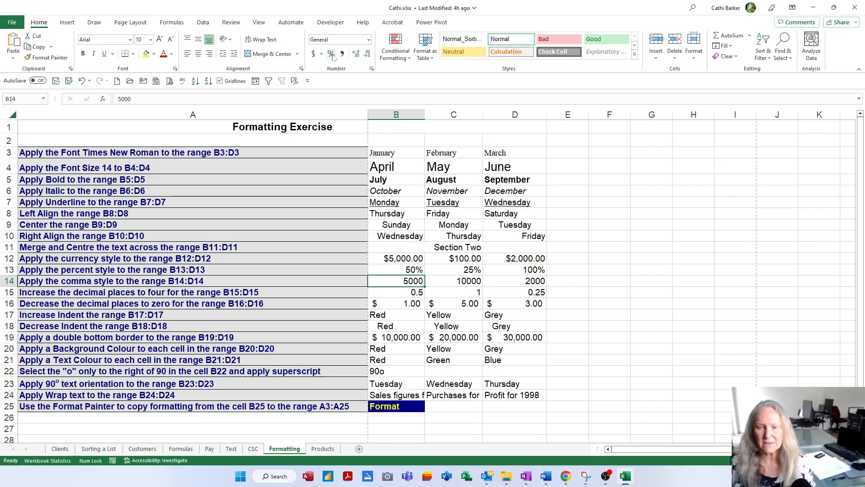
{"action": "key", "text": "shift+Right"}
{"action": "key", "text": "shift+Right"}
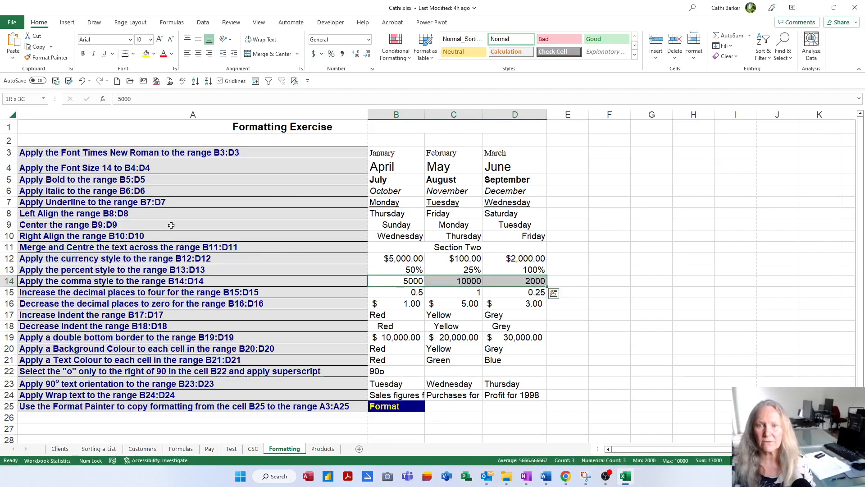
{"action": "left_click", "coordinate": [344, 54]}
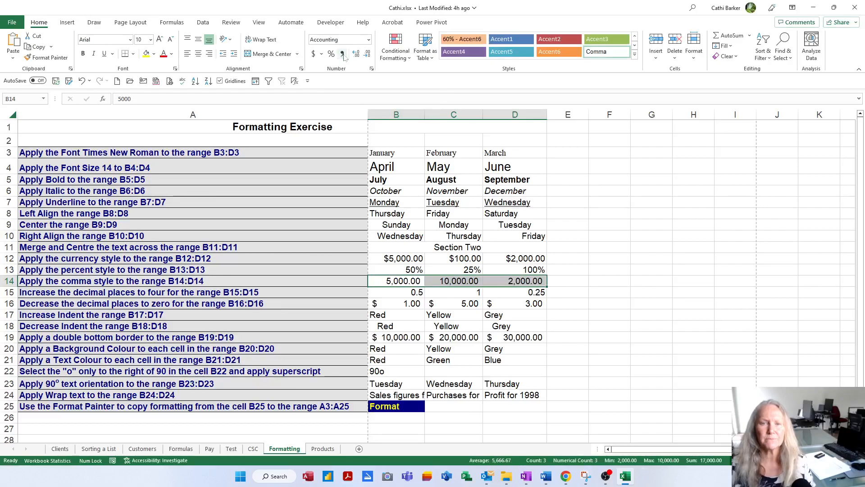
Increase the decimal places of the values in B15:D15 to four
{"action": "key", "text": "Down"}
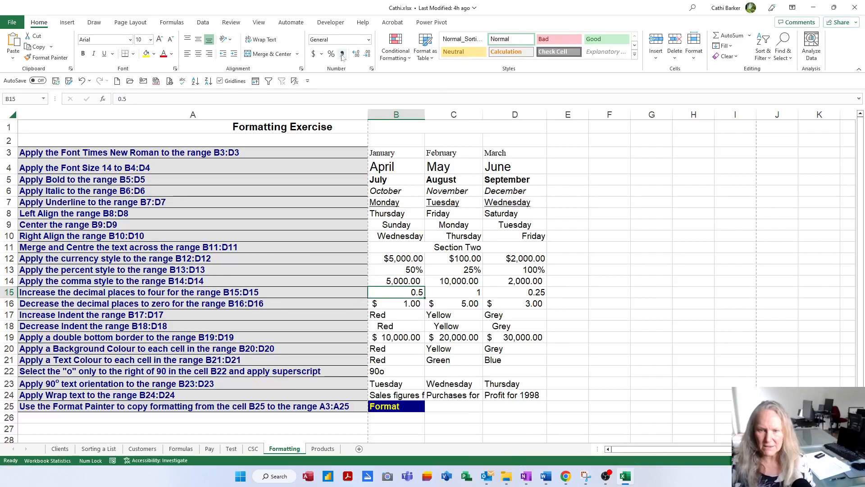
{"action": "key", "text": "shift+Right"}
{"action": "key", "text": "shift+Right"}
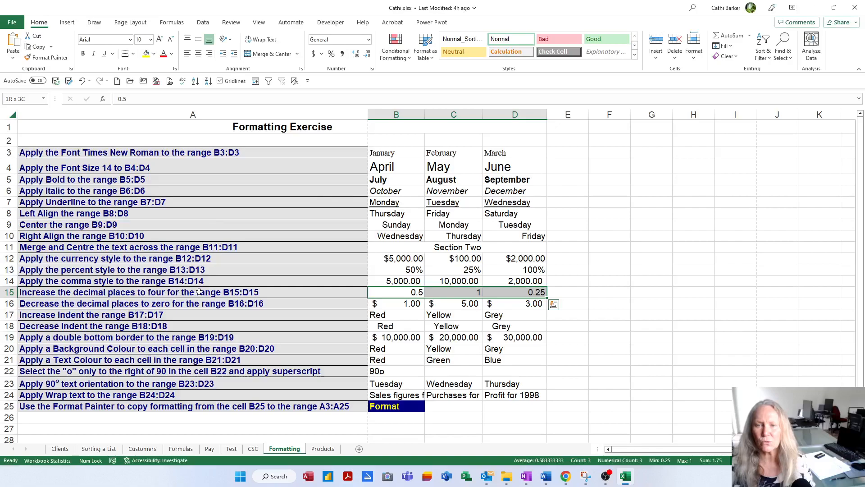
{"action": "left_click", "coordinate": [357, 54]}
{"action": "left_click", "coordinate": [356, 54]}
{"action": "left_click", "coordinate": [357, 55]}
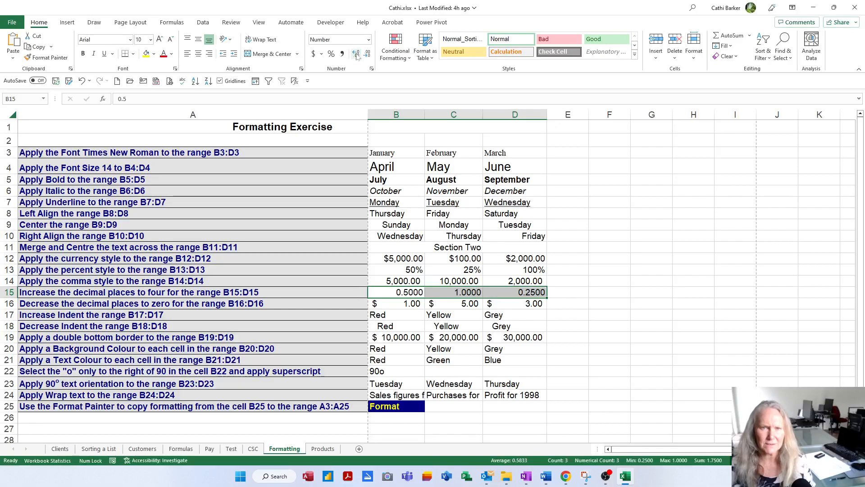
Decrease the decimal places of the dollar amounts in B16:D16 to zero
{"action": "key", "text": "Down"}
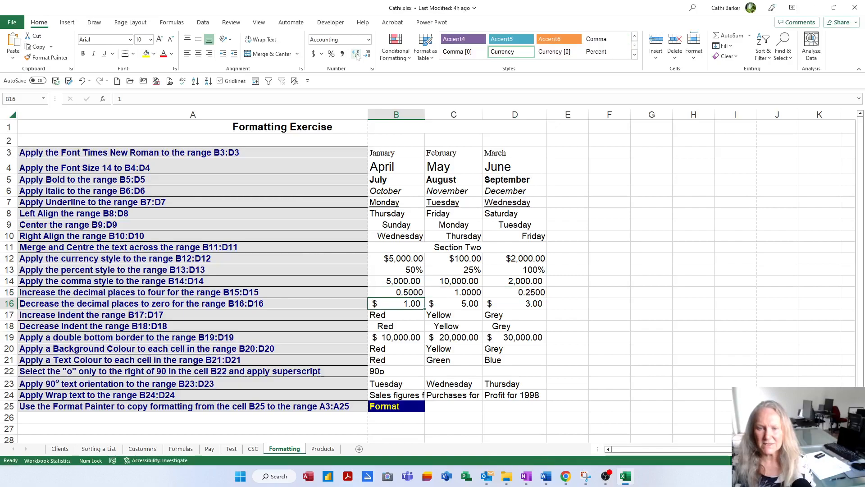
{"action": "key", "text": "shift+Right"}
{"action": "key", "text": "shift+Right"}
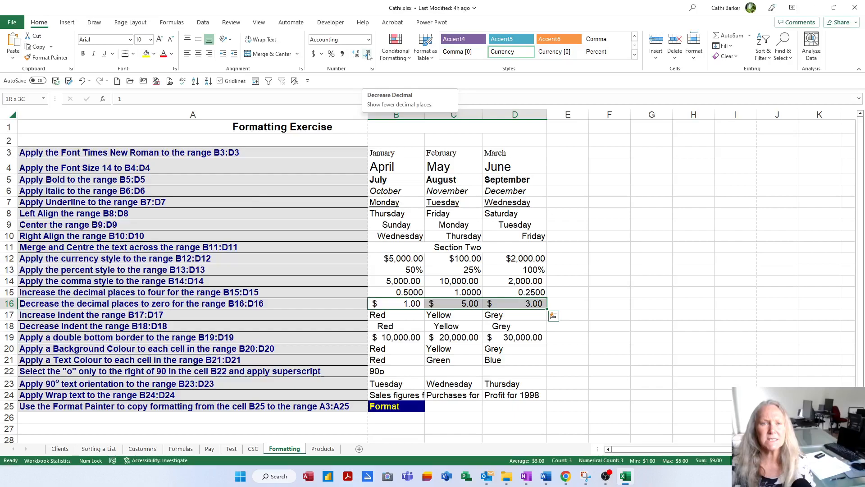
{"action": "left_click", "coordinate": [368, 54]}
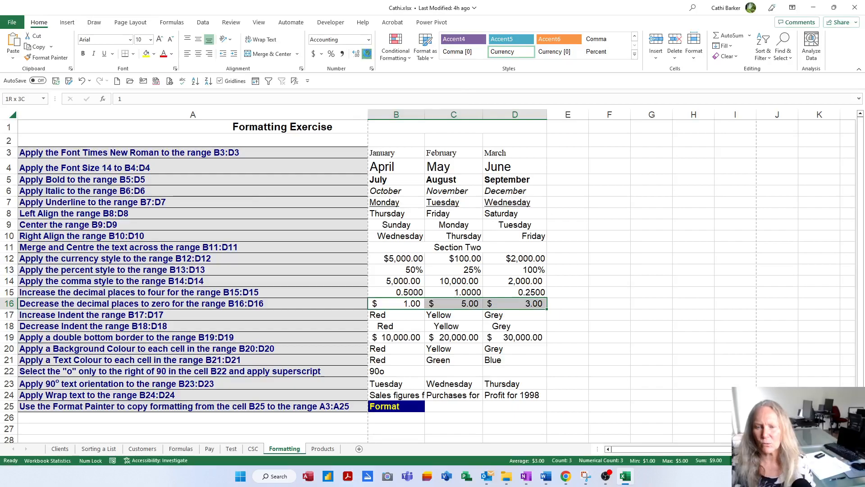
{"action": "left_click", "coordinate": [367, 54]}
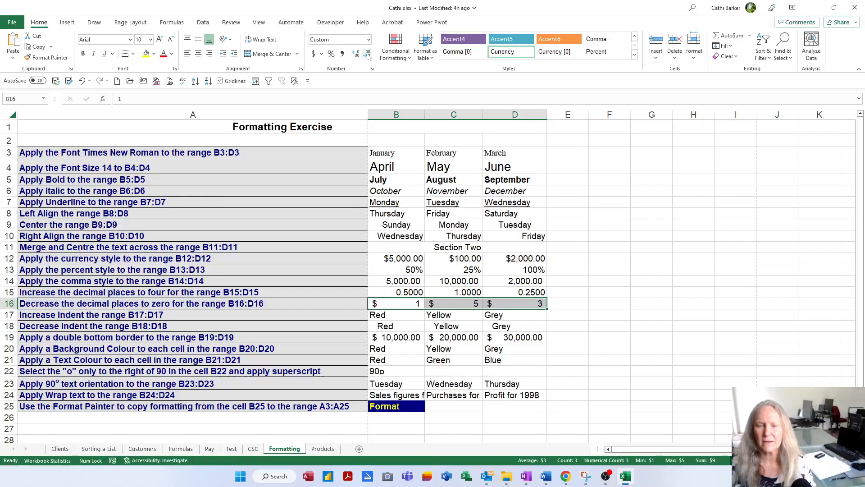
Increase the indent of the colour names in B17:D17 by one level
{"action": "key", "text": "Down"}
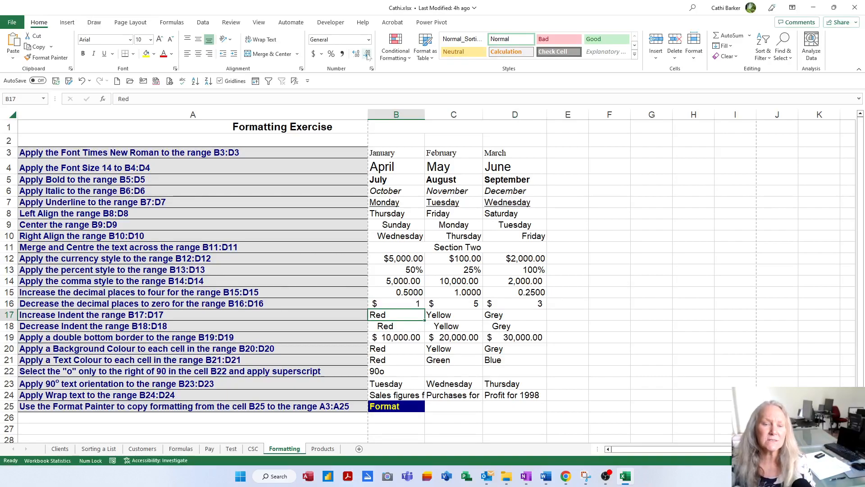
{"action": "key", "text": "shift+Right"}
{"action": "key", "text": "shift+Right"}
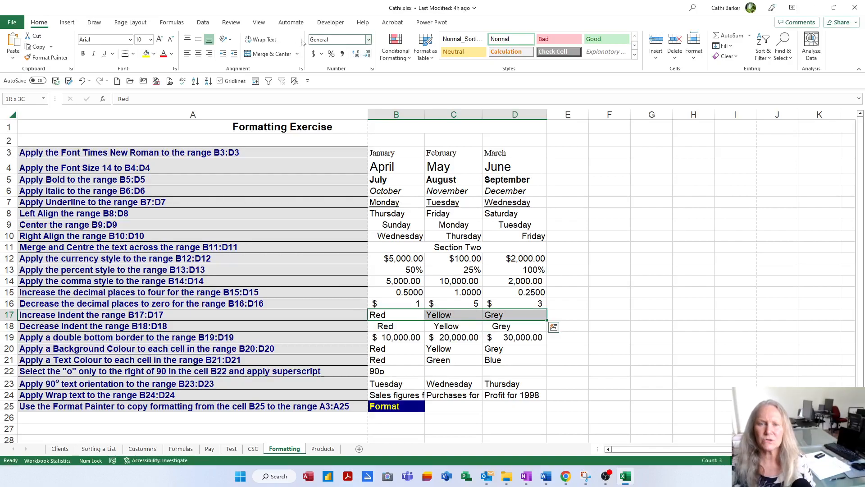
{"action": "left_click", "coordinate": [234, 55]}
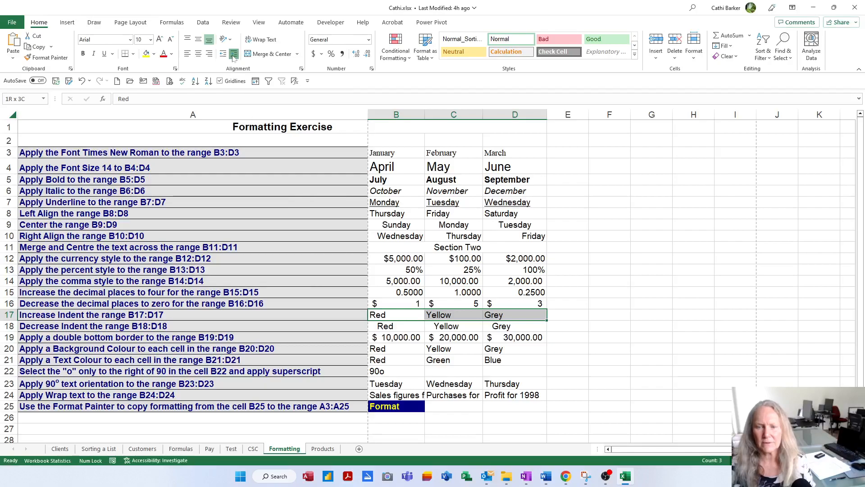
Increase the indent of B17:D17 by three more levels and reduce it back to one level
{"action": "left_click", "coordinate": [234, 55]}
{"action": "left_click", "coordinate": [234, 55]}
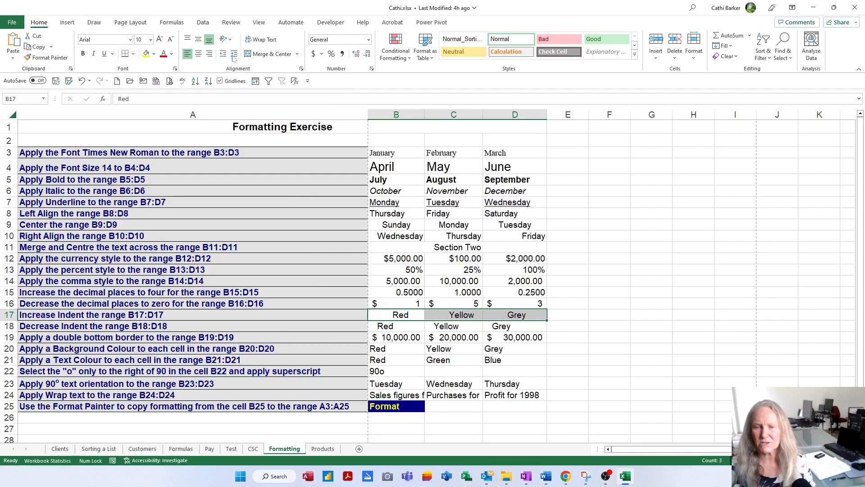
{"action": "left_click", "coordinate": [234, 54]}
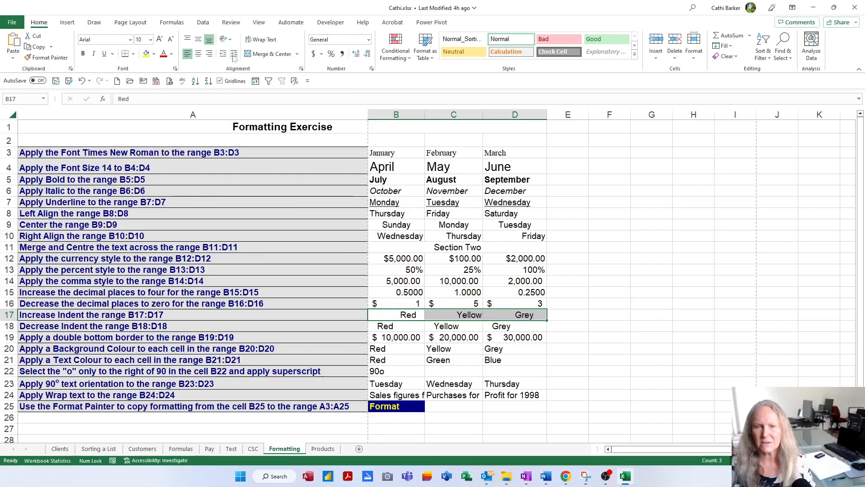
{"action": "left_click", "coordinate": [224, 54]}
{"action": "left_click", "coordinate": [224, 54]}
{"action": "left_click", "coordinate": [224, 55]}
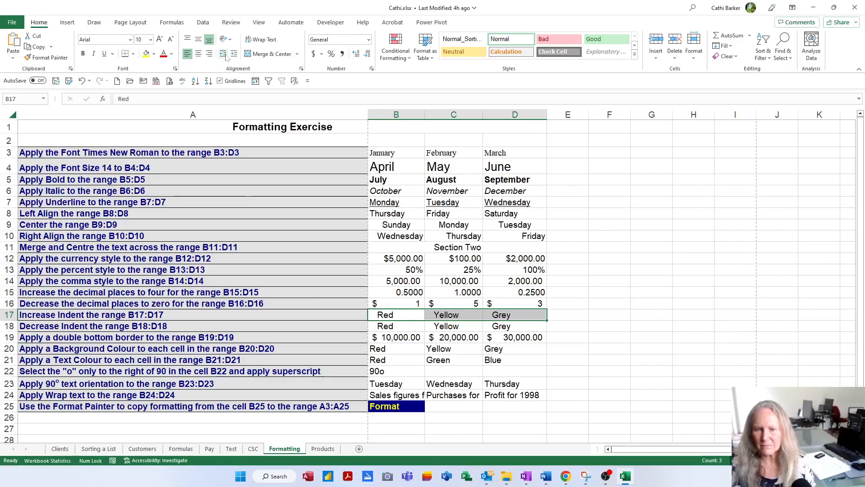
Decrease the indent of the colour names in B18:D18 by one level
{"action": "key", "text": "Down"}
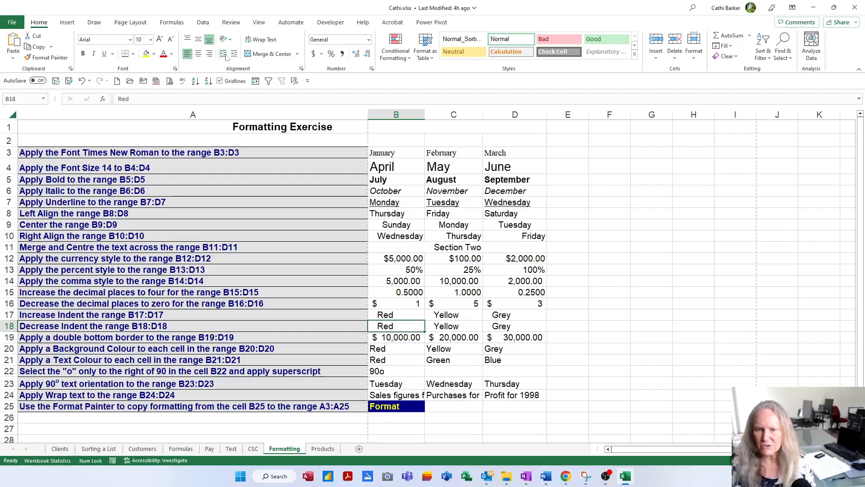
{"action": "key", "text": "shift+Right"}
{"action": "key", "text": "shift+Right"}
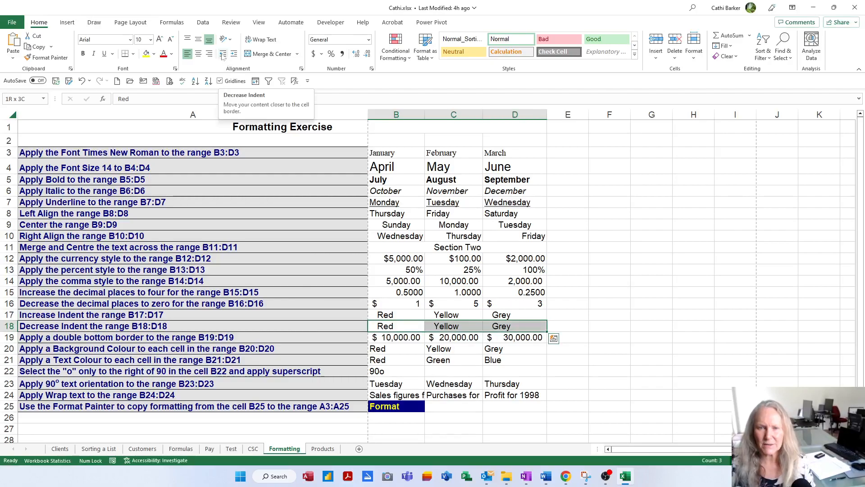
{"action": "left_click", "coordinate": [223, 55]}
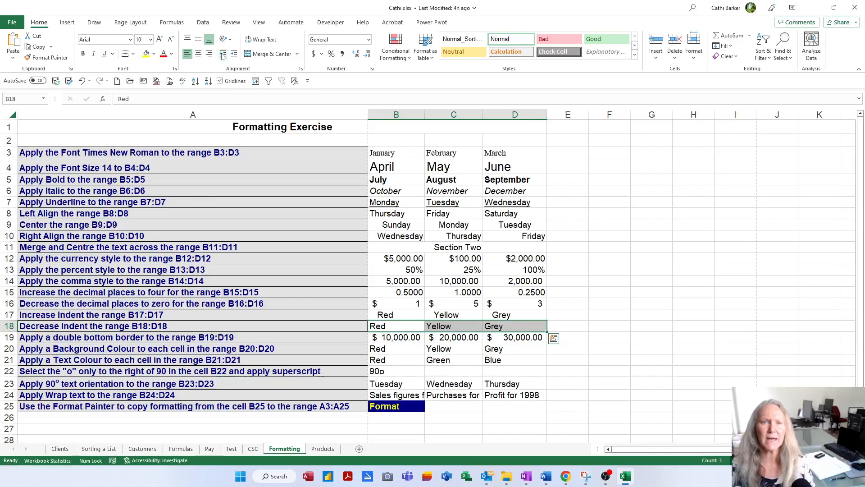
Enter Assets, Plant, Equipment, Cash and Total Assets in F11:F15, and fit column F's width to the text
{"action": "left_click", "coordinate": [618, 248]}
{"action": "type", "text": "Assets"}
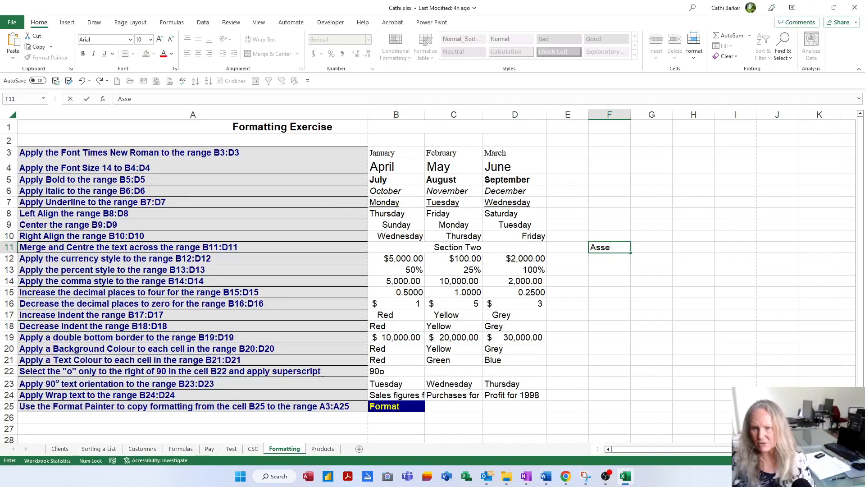
{"action": "key", "text": "Return"}
{"action": "type", "text": "Plant"}
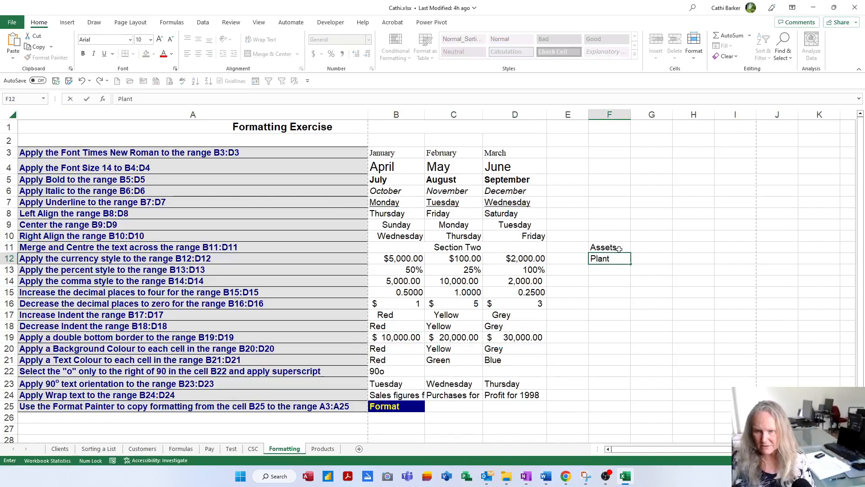
{"action": "key", "text": "Return"}
{"action": "type", "text": "Equipment"}
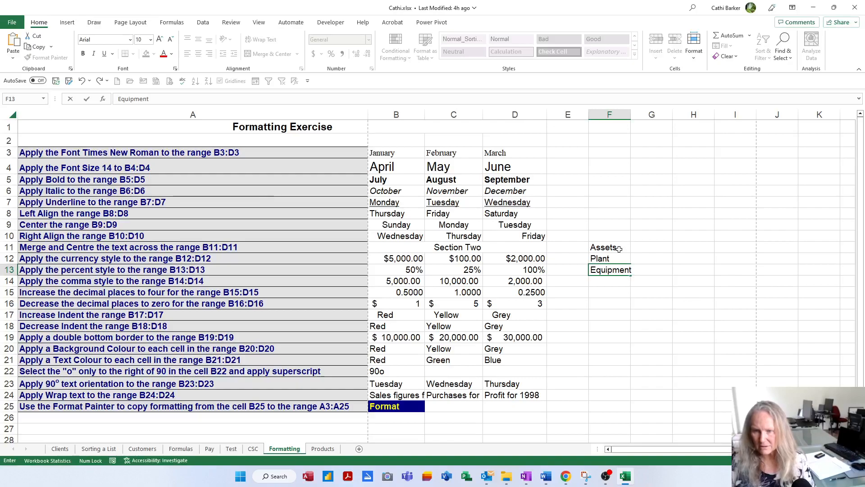
{"action": "key", "text": "Return"}
{"action": "type", "text": "Cash"}
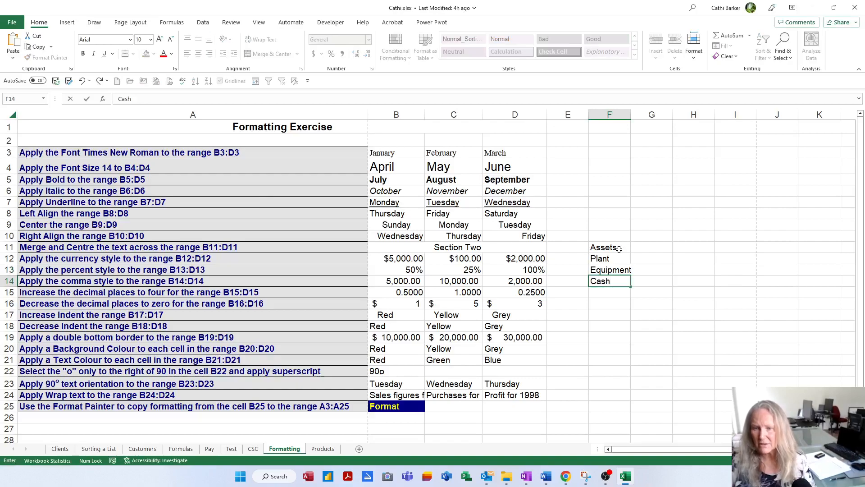
{"action": "key", "text": "Return"}
{"action": "type", "text": "Total Assets"}
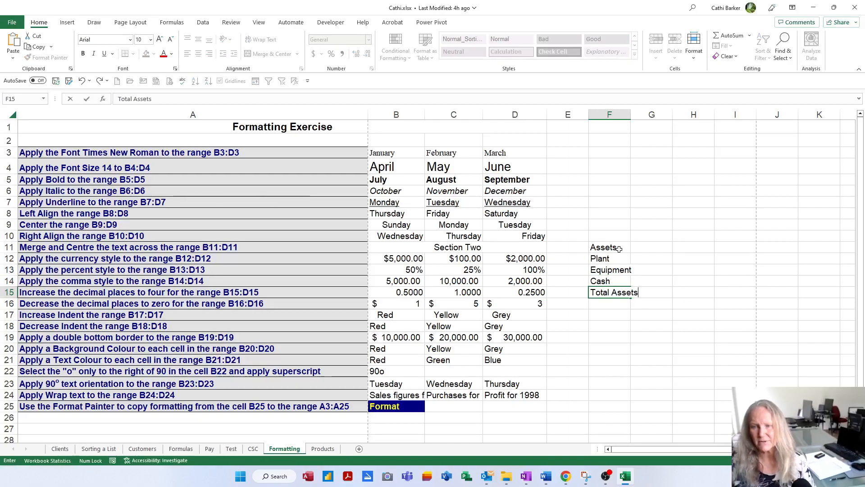
{"action": "key", "text": "Return"}
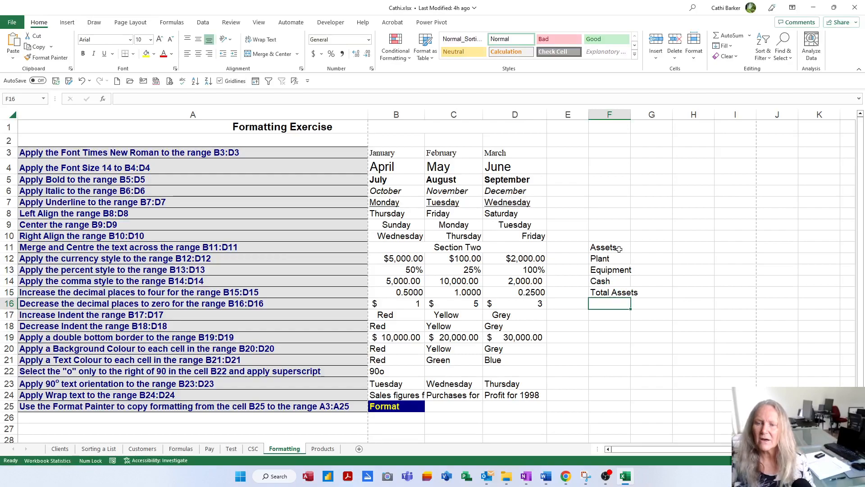
{"action": "double_click", "coordinate": [631, 113]}
Indent Plant, Equipment and Cash in F12:F14 by two levels and refit column F's width
{"action": "left_click_drag", "start_coordinate": [609, 256], "coordinate": [607, 279]}
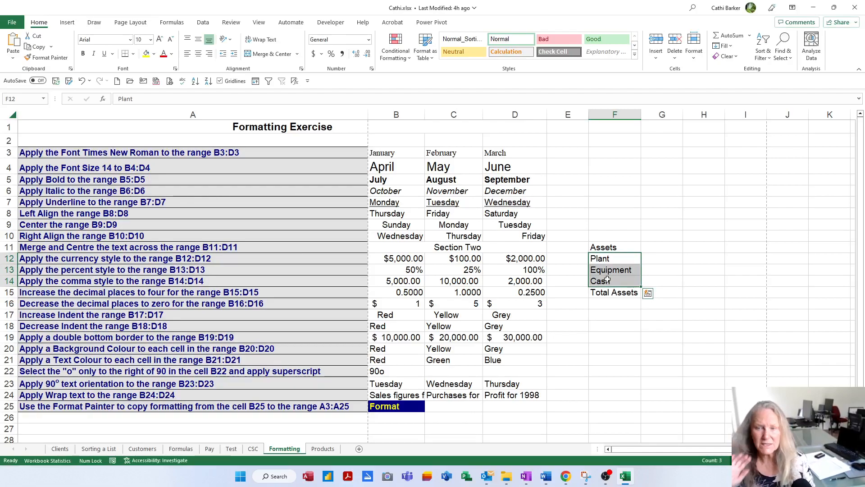
{"action": "left_click", "coordinate": [235, 55]}
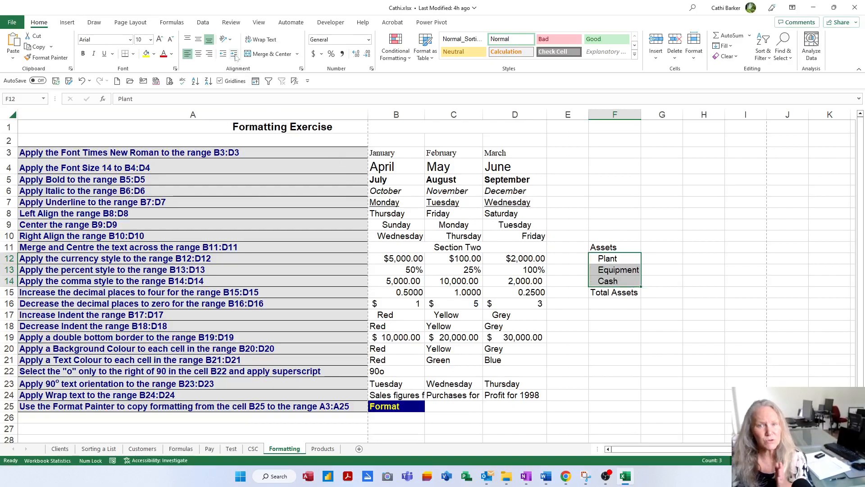
{"action": "left_click", "coordinate": [235, 55]}
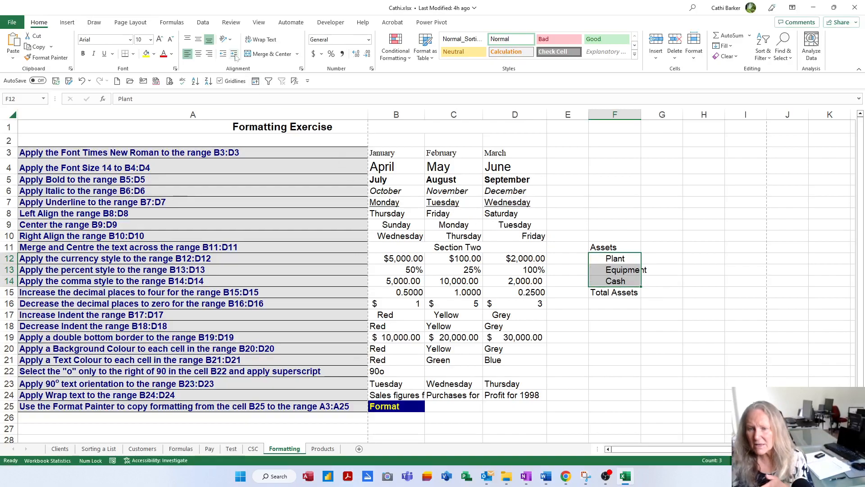
{"action": "double_click", "coordinate": [640, 115]}
Apply a Bottom Double Border to the dollar amounts in B19:D19
{"action": "key", "text": "Down"}
{"action": "key", "text": "Down"}
{"action": "key", "text": "Down"}
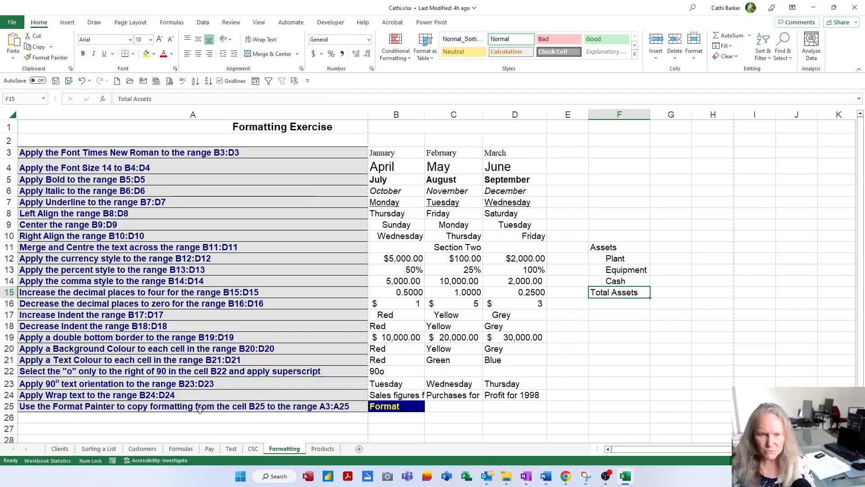
{"action": "key", "text": "Left"}
{"action": "key", "text": "Down"}
{"action": "key", "text": "Down"}
{"action": "key", "text": "Down"}
{"action": "key", "text": "Down"}
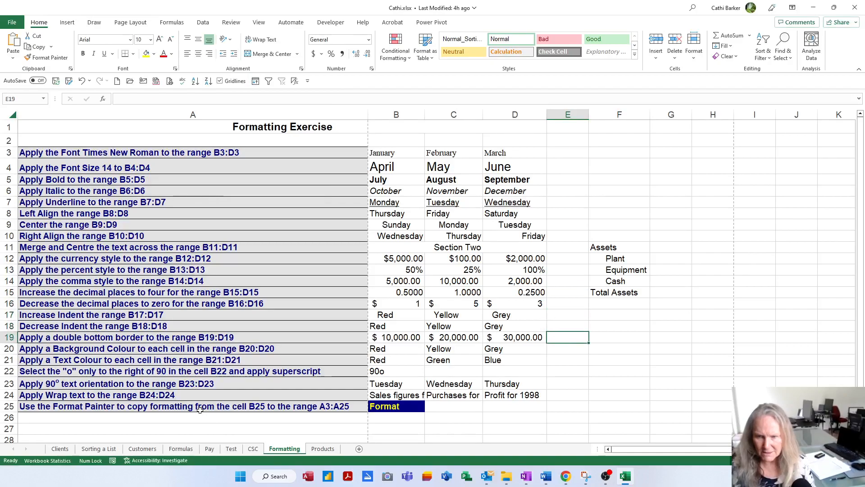
{"action": "key", "text": "Left"}
{"action": "key", "text": "Left"}
{"action": "key", "text": "Left"}
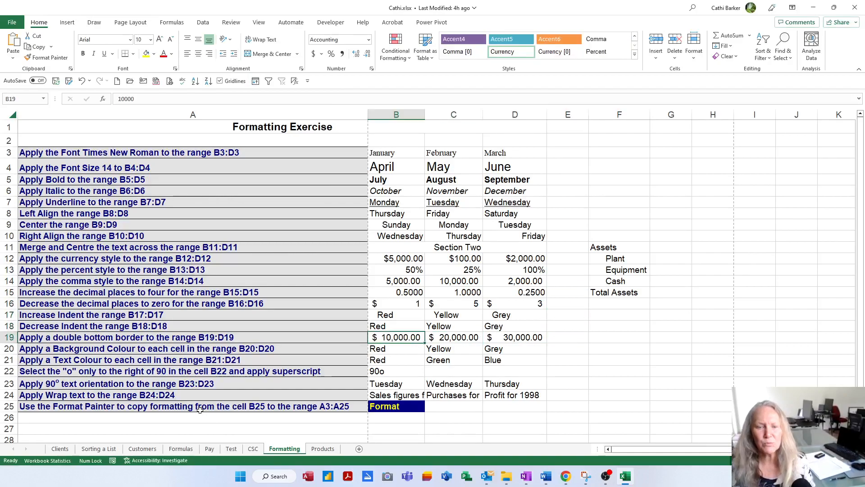
{"action": "key", "text": "shift+Right"}
{"action": "key", "text": "shift+Right"}
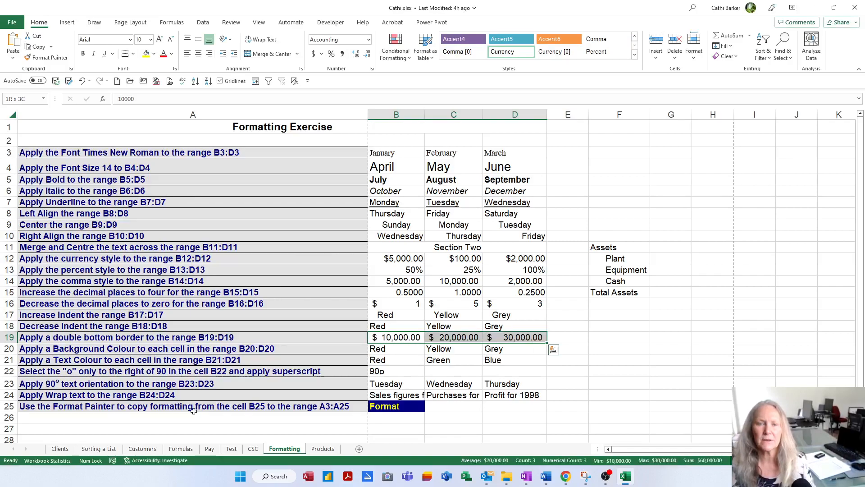
{"action": "left_click", "coordinate": [134, 55]}
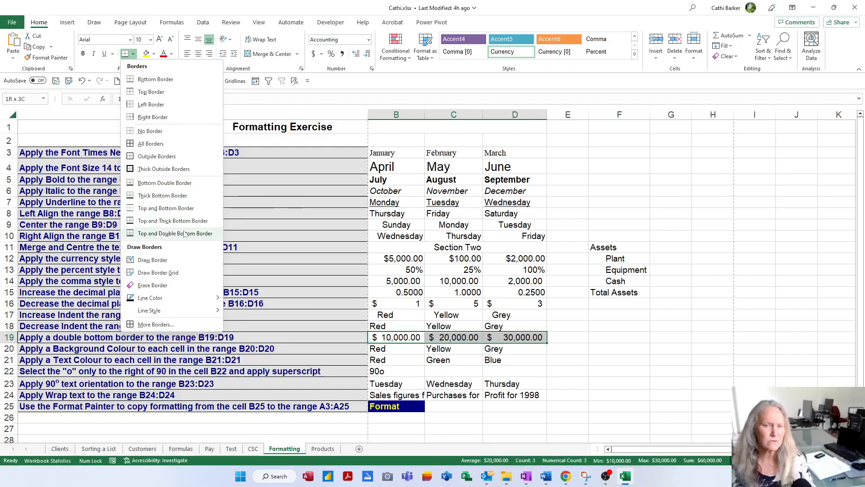
{"action": "left_click", "coordinate": [179, 186]}
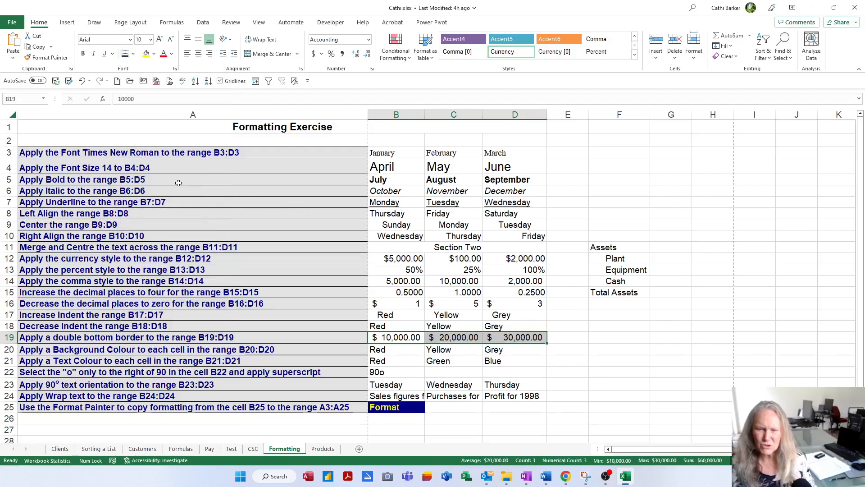
{"action": "left_click", "coordinate": [608, 337]}
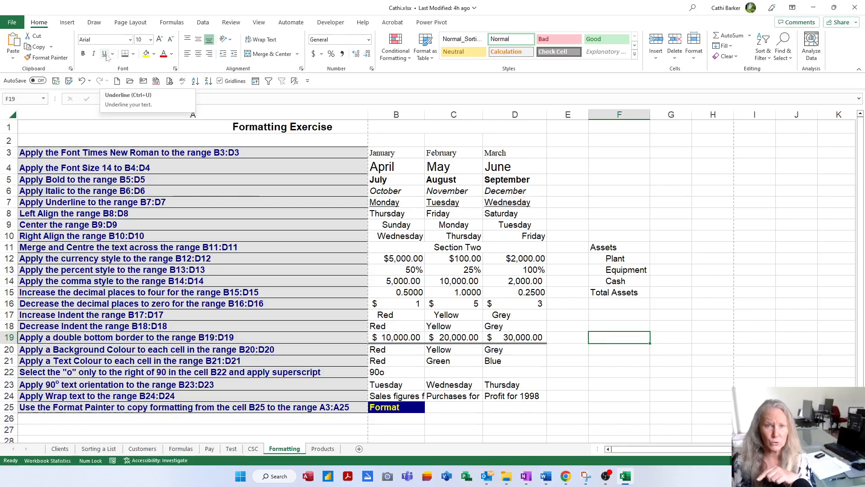
Examine the text underline in B7:D7 to compare it with the cell border under row 19
{"action": "left_click", "coordinate": [401, 204]}
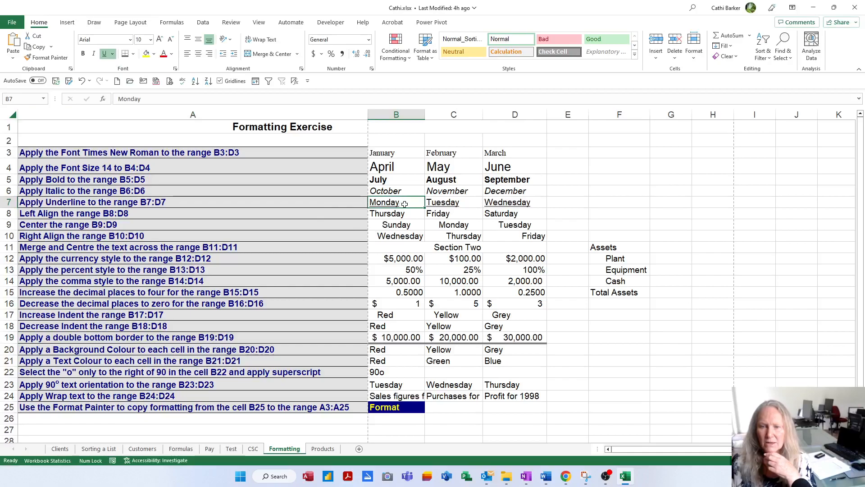
{"action": "left_click_drag", "start_coordinate": [456, 203], "coordinate": [514, 203]}
{"action": "left_click", "coordinate": [594, 202]}
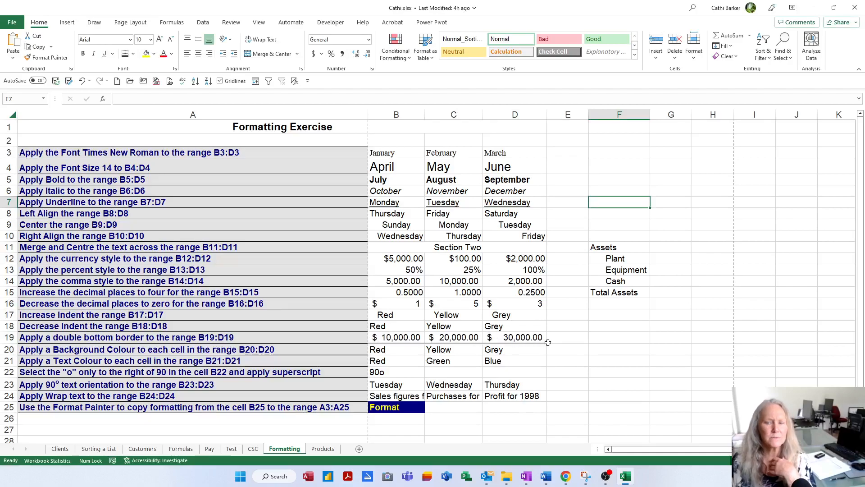
Fill B20 with red, C20 with yellow and D20 with grey to match the colour names
{"action": "left_click", "coordinate": [400, 353]}
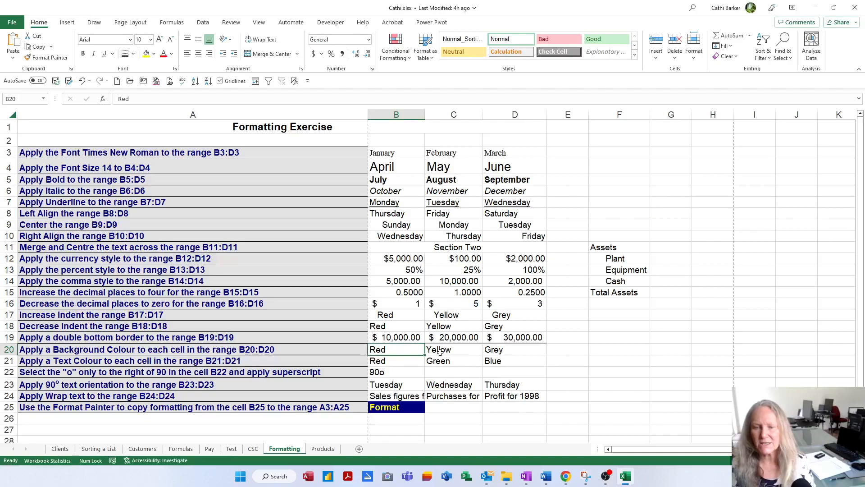
{"action": "left_click", "coordinate": [154, 55]}
{"action": "left_click", "coordinate": [159, 135]}
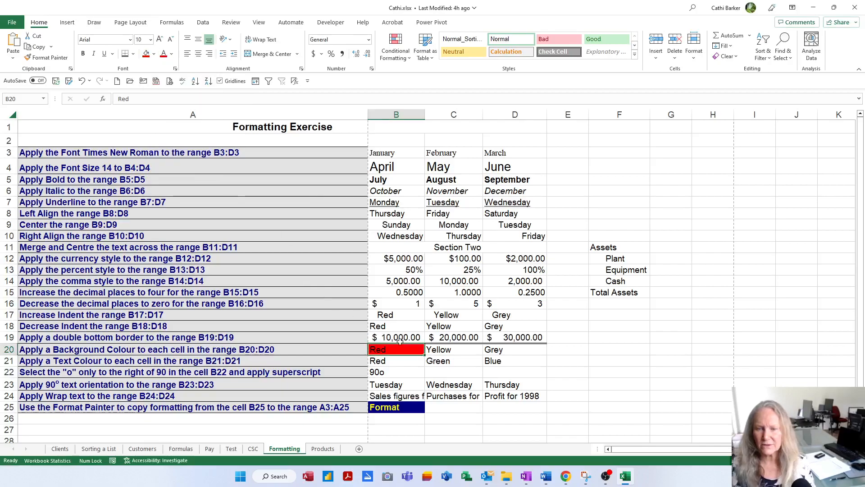
{"action": "left_click", "coordinate": [437, 350]}
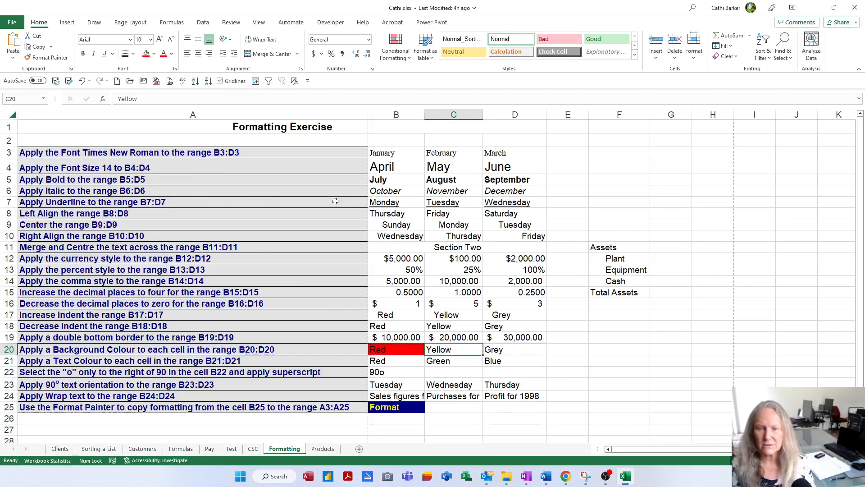
{"action": "left_click", "coordinate": [155, 55]}
{"action": "left_click", "coordinate": [169, 136]}
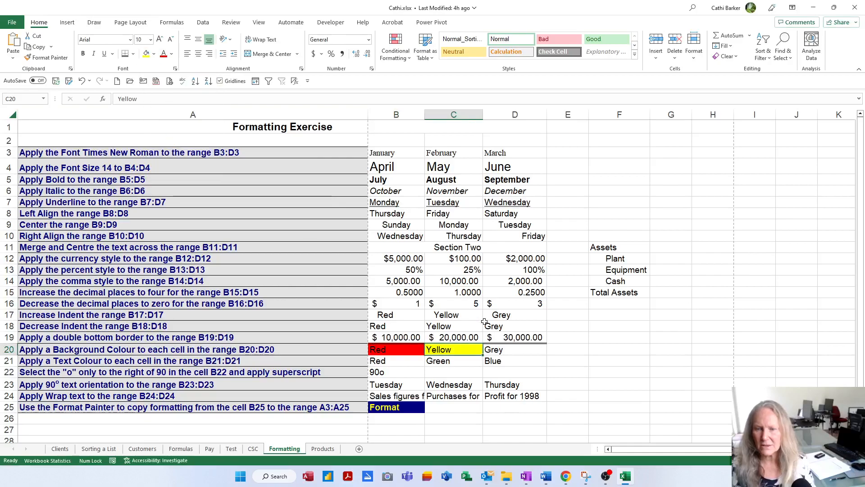
{"action": "left_click", "coordinate": [504, 351]}
{"action": "left_click", "coordinate": [155, 55]}
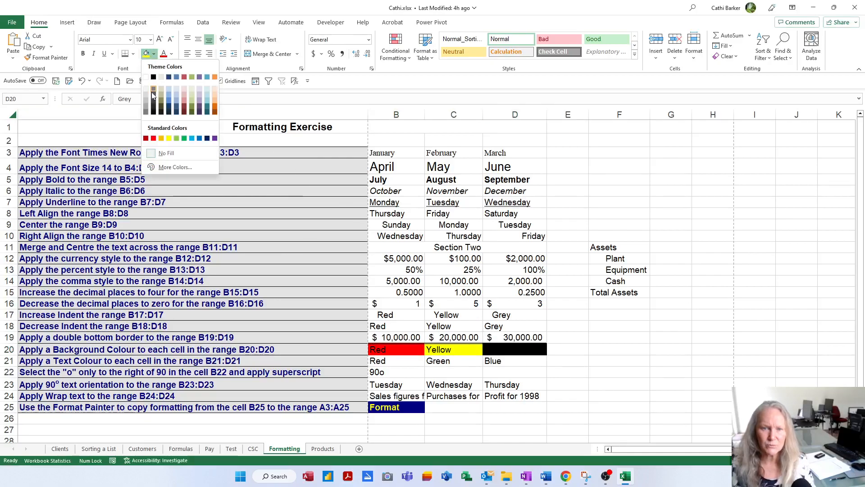
{"action": "left_click", "coordinate": [146, 102]}
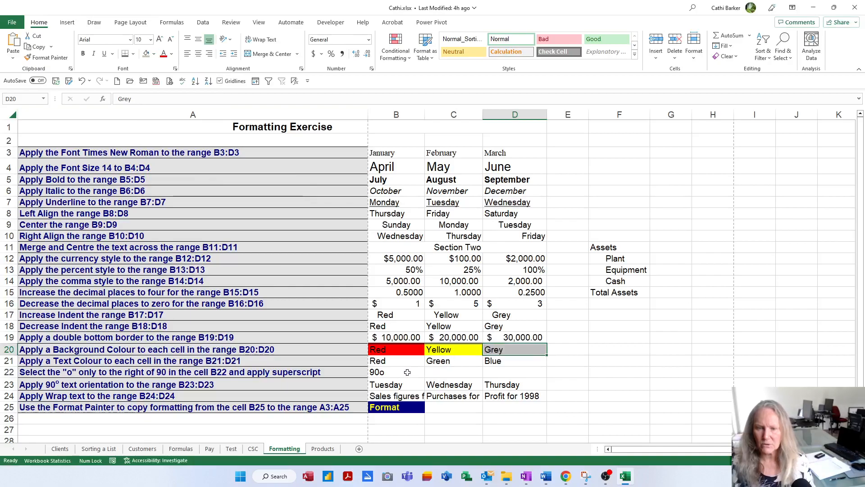
Colour the text in B21 red, C21 green and D21 blue to match the colour names
{"action": "left_click", "coordinate": [395, 364]}
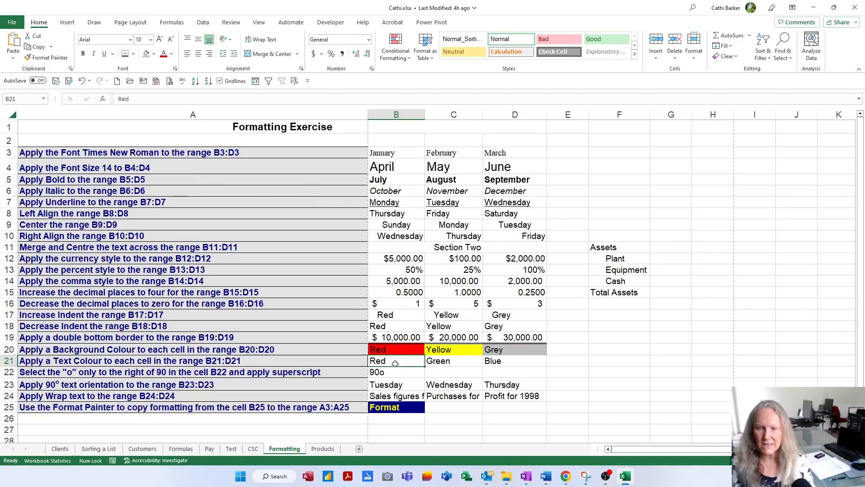
{"action": "left_click", "coordinate": [172, 55]}
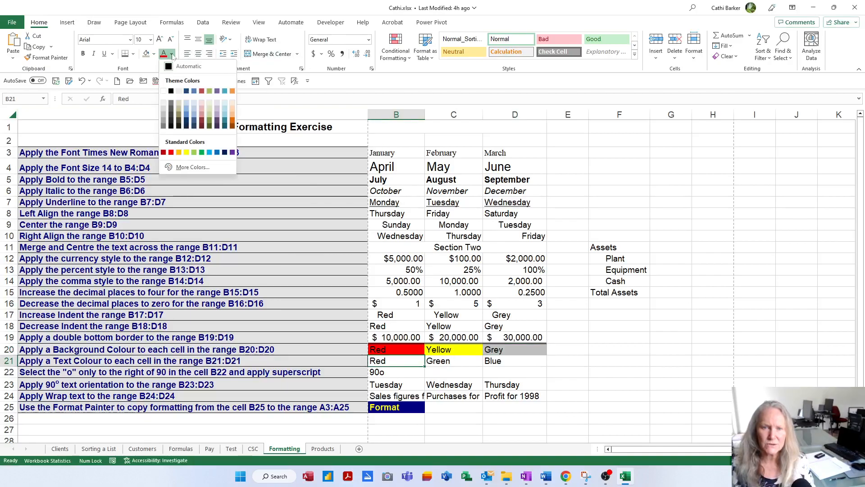
{"action": "left_click", "coordinate": [171, 154]}
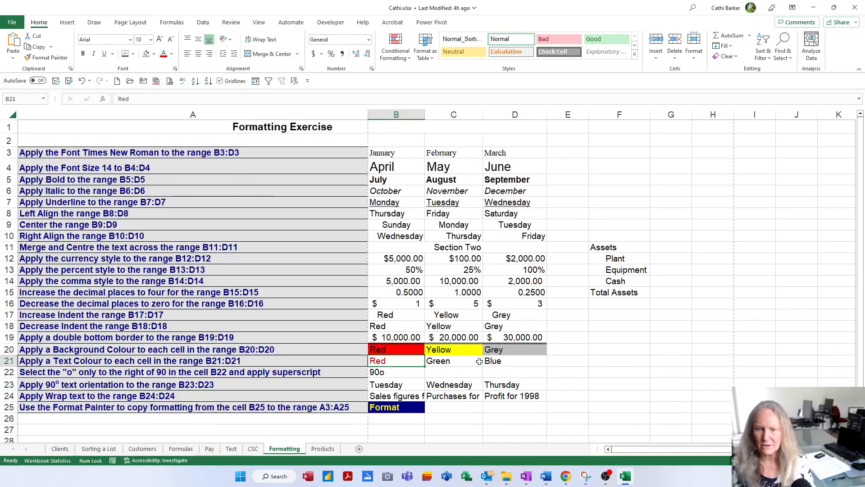
{"action": "left_click", "coordinate": [455, 360]}
{"action": "left_click", "coordinate": [171, 55]}
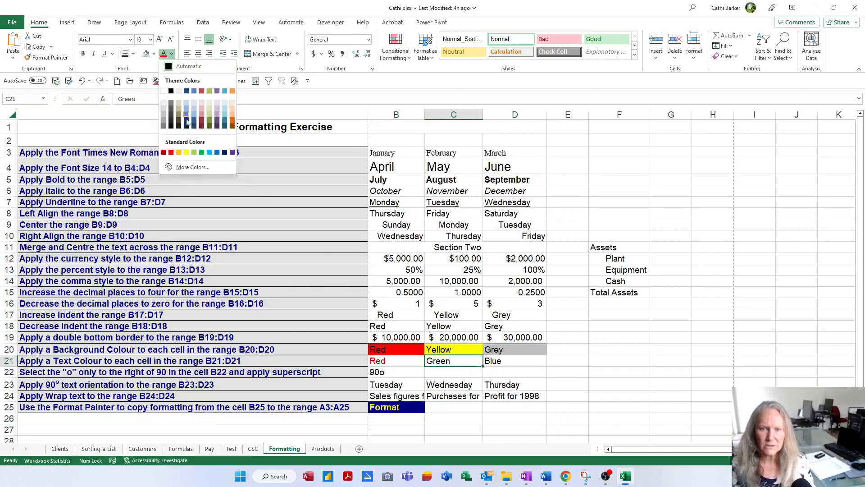
{"action": "left_click", "coordinate": [206, 153]}
{"action": "left_click", "coordinate": [510, 363]}
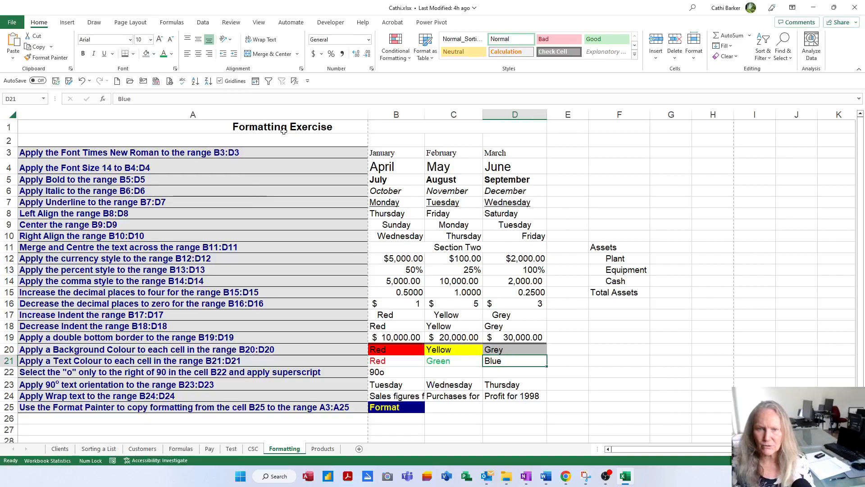
{"action": "left_click", "coordinate": [172, 55]}
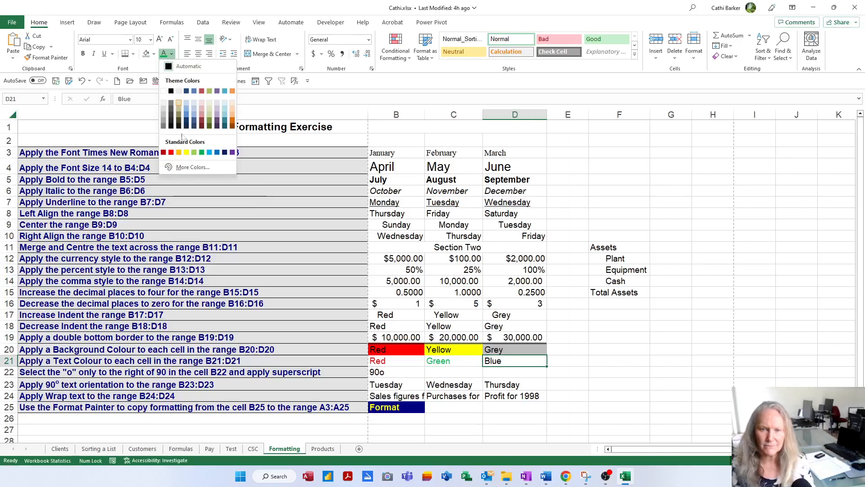
{"action": "left_click", "coordinate": [216, 152]}
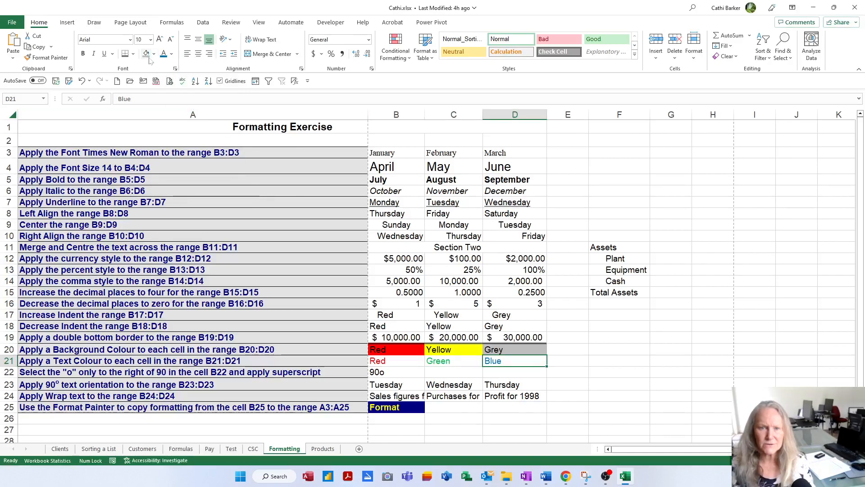
Apply superscript to only the "o" after 90 in cell B22
{"action": "left_click", "coordinate": [406, 374]}
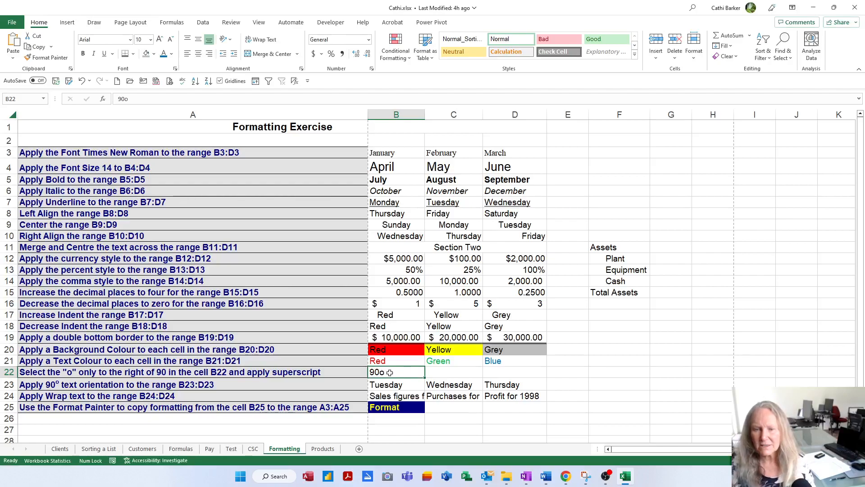
{"action": "double_click", "coordinate": [390, 373]}
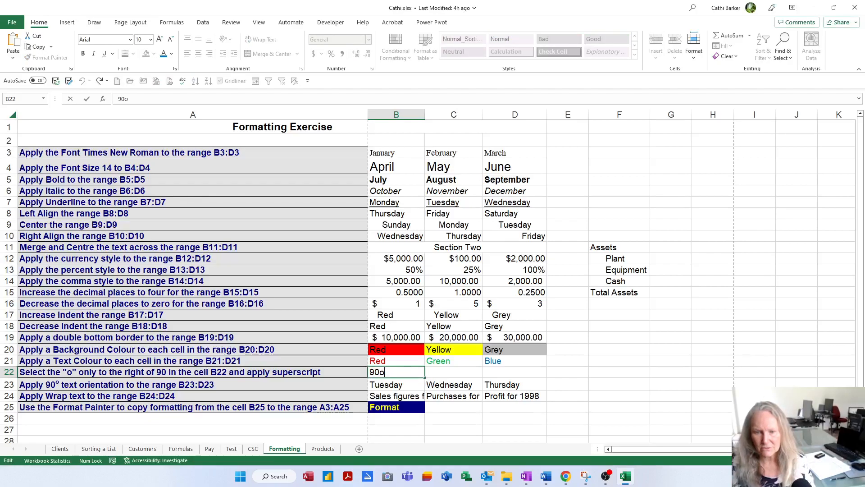
{"action": "left_click_drag", "start_coordinate": [386, 372], "coordinate": [380, 372]}
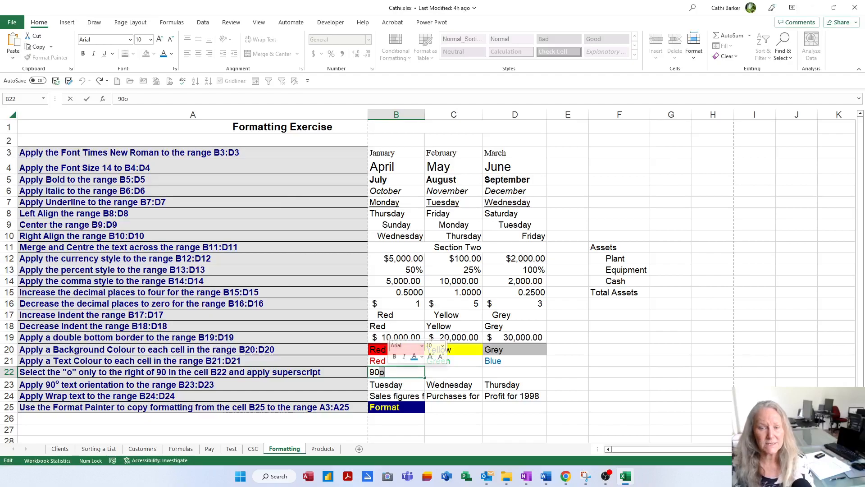
{"action": "right_click", "coordinate": [381, 373]}
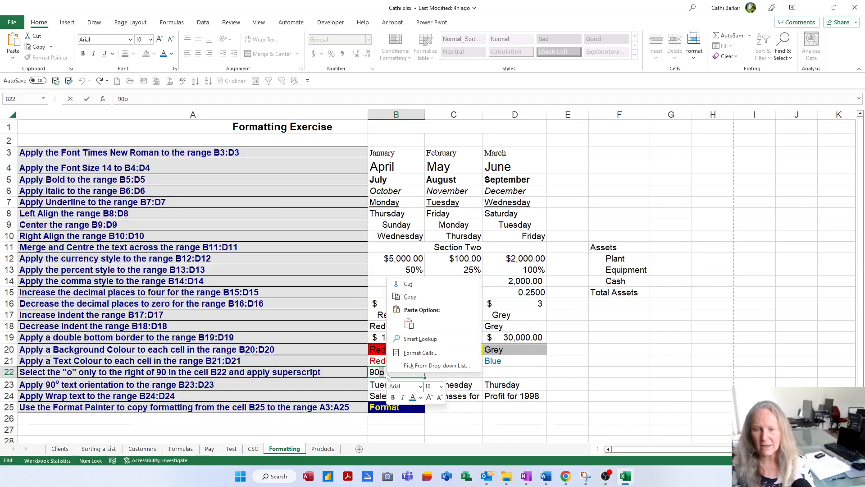
{"action": "left_click", "coordinate": [420, 353]}
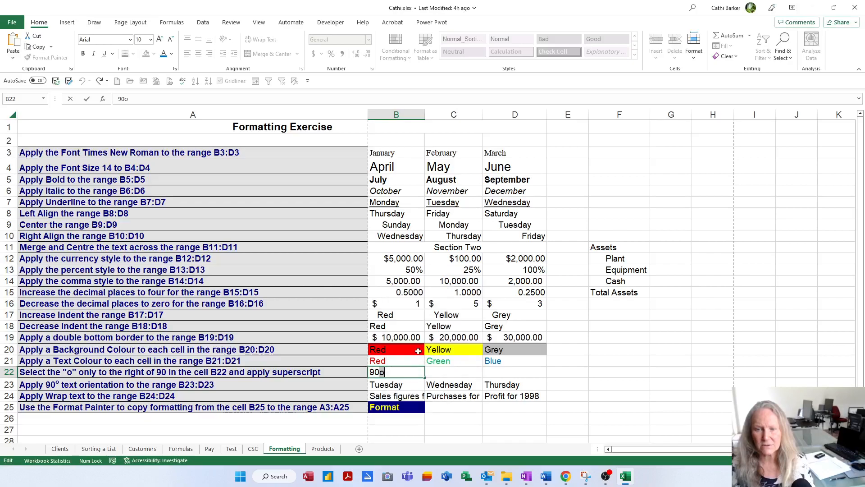
{"action": "left_click_drag", "start_coordinate": [401, 245], "coordinate": [407, 139]}
{"action": "left_click", "coordinate": [331, 255]}
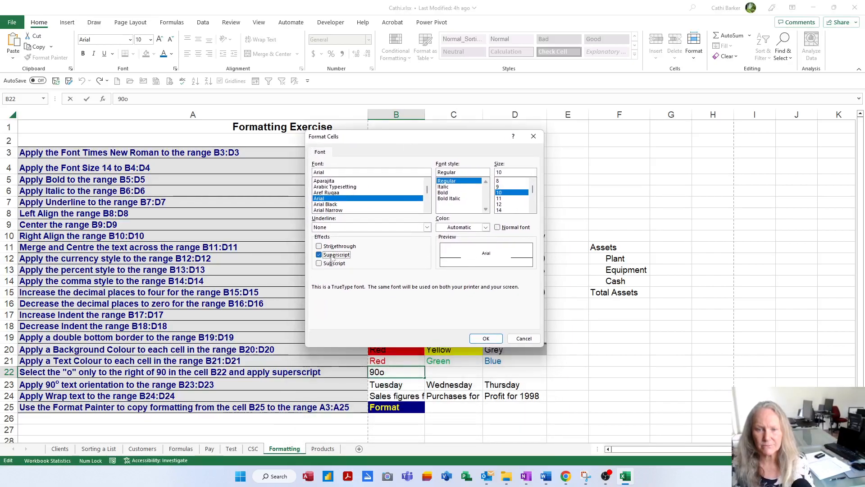
{"action": "left_click", "coordinate": [495, 341]}
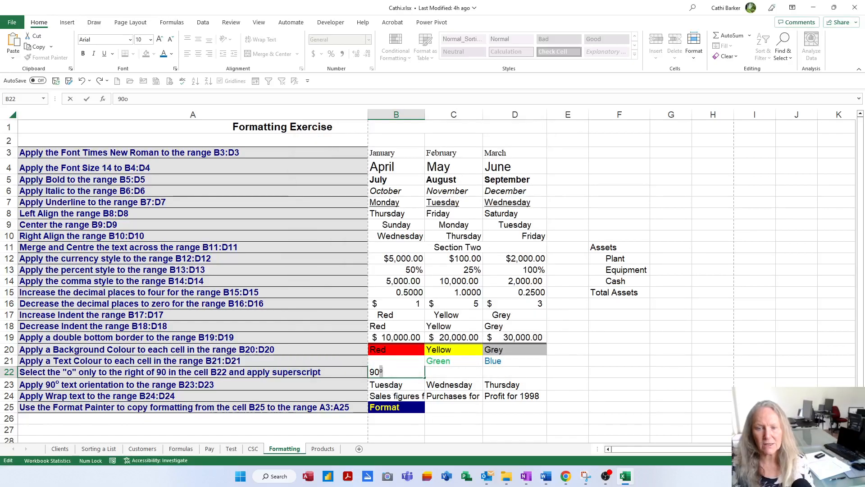
{"action": "left_click", "coordinate": [441, 373]}
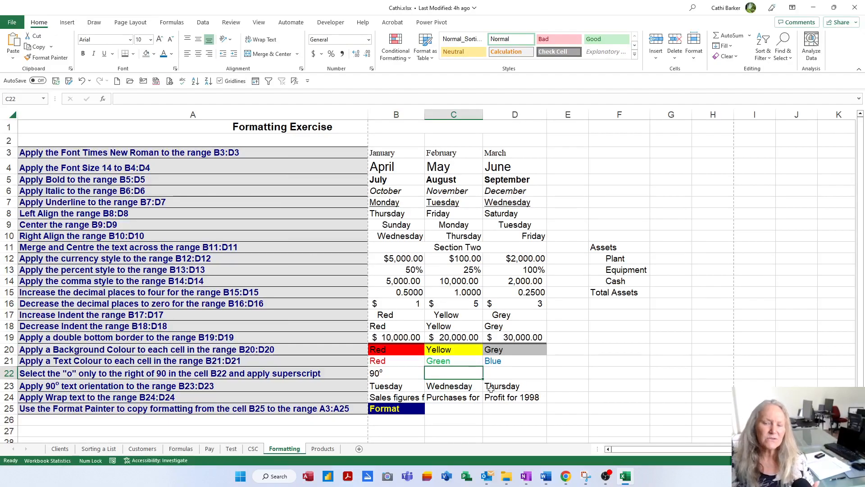
Examine the degree sign, superscript two and superscript three among the insertable symbols for F18, without inserting any
{"action": "left_click", "coordinate": [637, 327]}
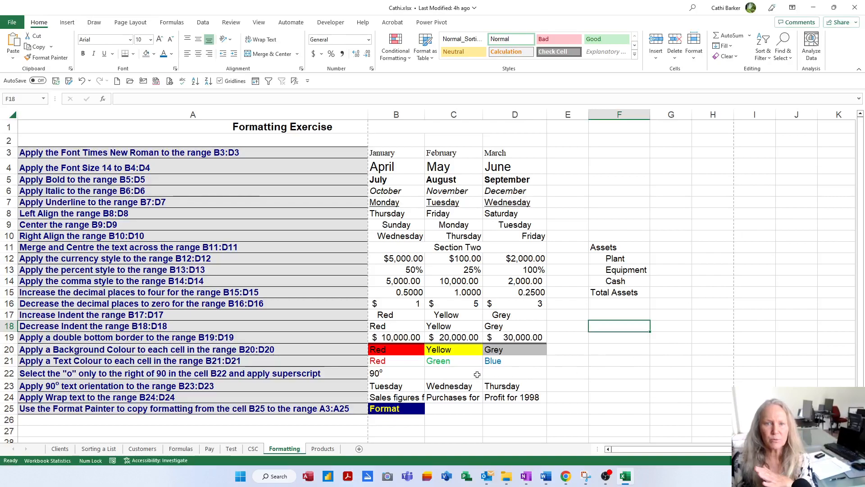
{"action": "left_click", "coordinate": [66, 24]}
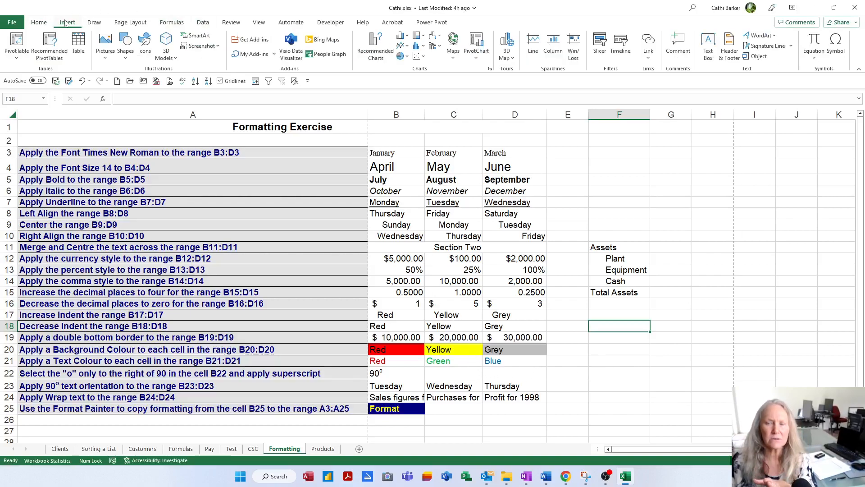
{"action": "left_click", "coordinate": [837, 47]}
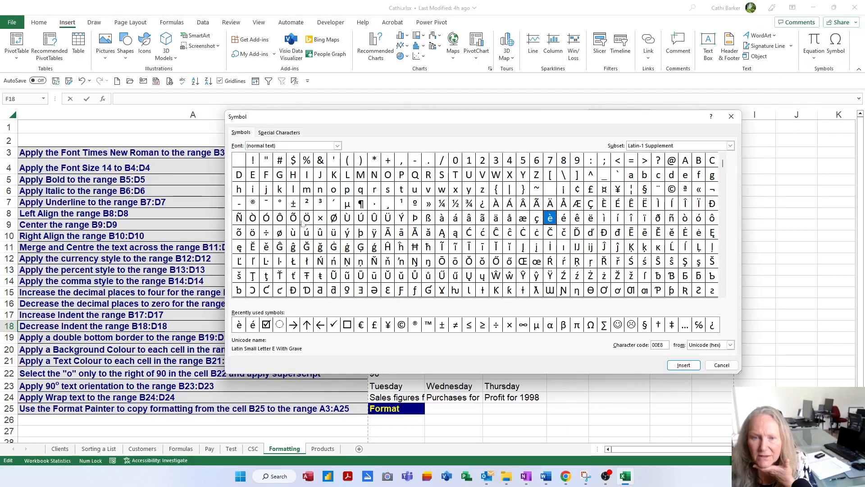
{"action": "left_click", "coordinate": [280, 204]}
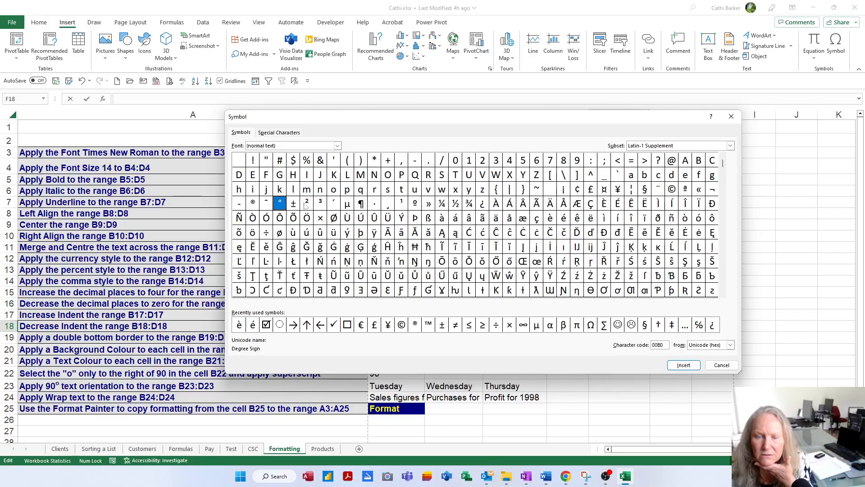
{"action": "left_click", "coordinate": [306, 204]}
{"action": "left_click", "coordinate": [321, 205]}
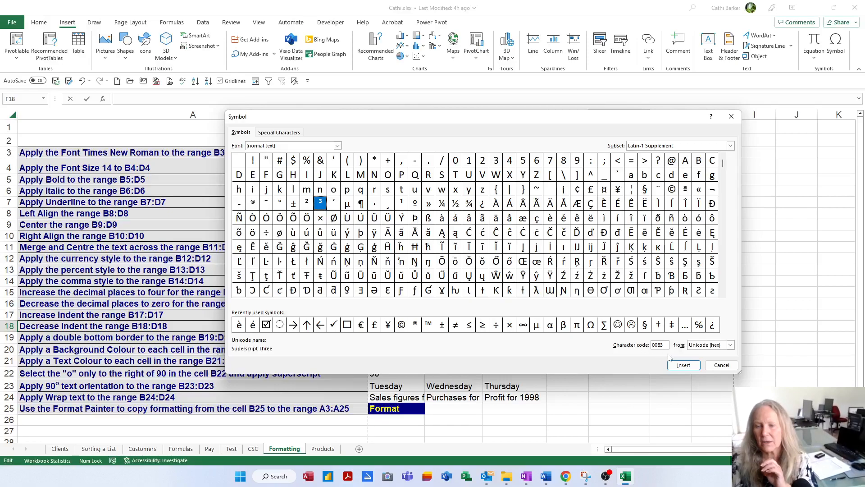
{"action": "left_click", "coordinate": [721, 365]}
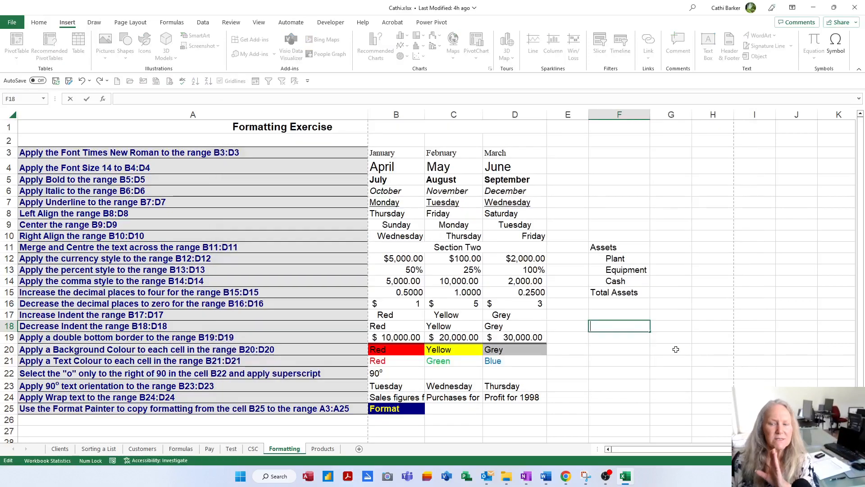
{"action": "left_click", "coordinate": [641, 348]}
Fill F18:H18 with the code ALT 0176, the ° symbol and the label Degree
{"action": "left_click", "coordinate": [631, 328]}
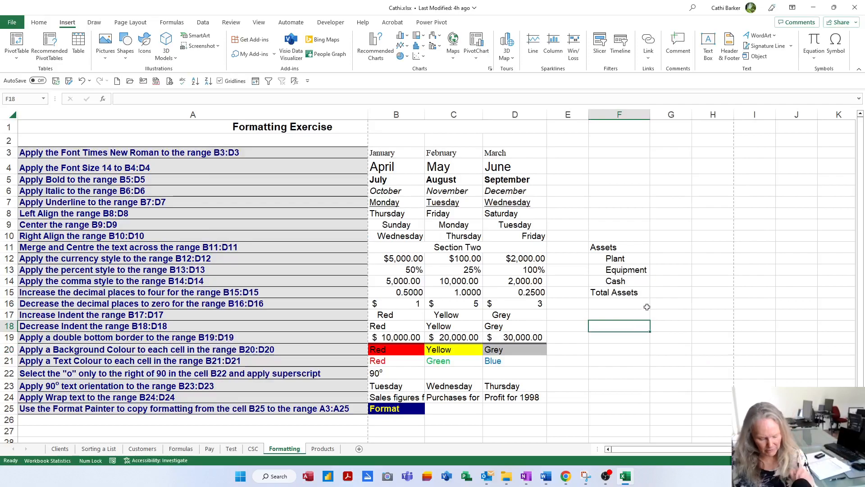
{"action": "key", "text": "Caps_Lock"}
{"action": "type", "text": "A"}
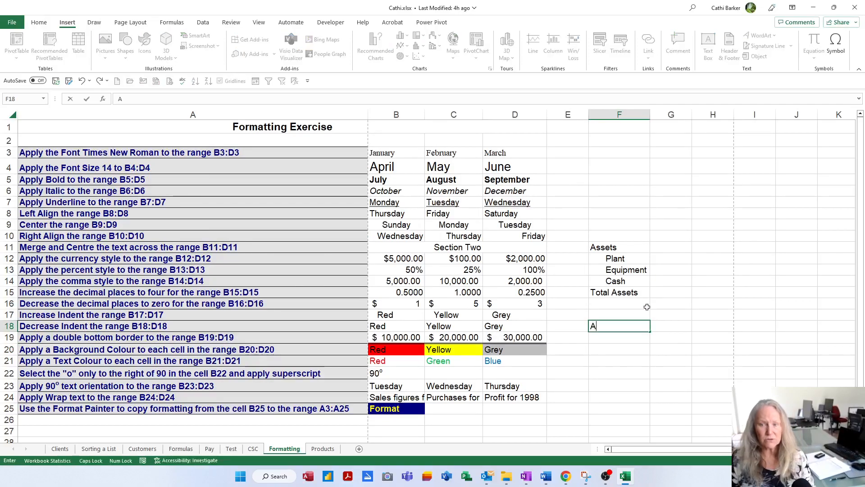
{"action": "type", "text": "LT 0176"}
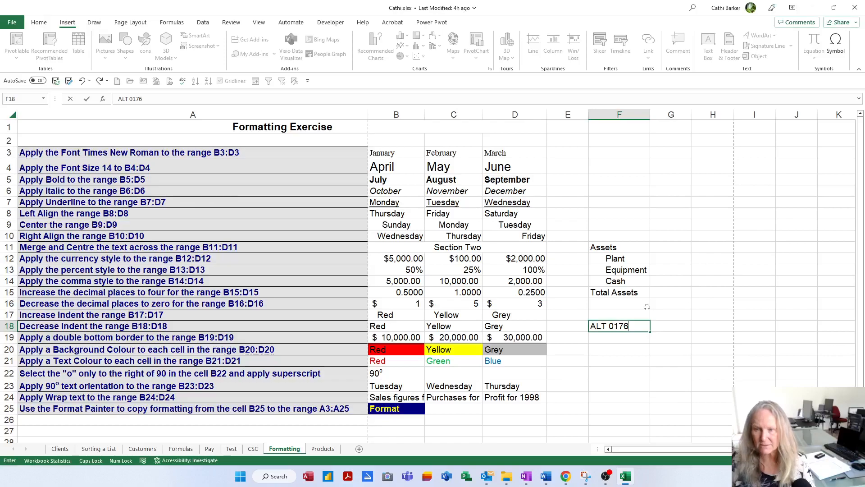
{"action": "key", "text": "Tab"}
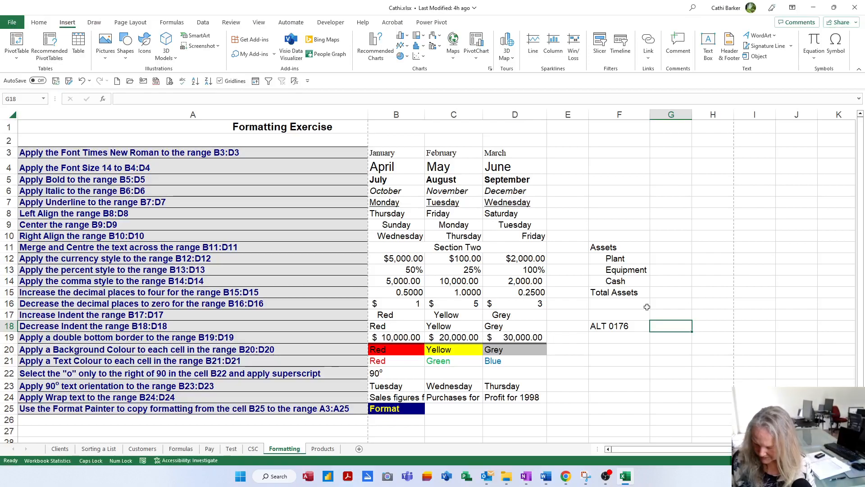
{"action": "type", "text": "°"}
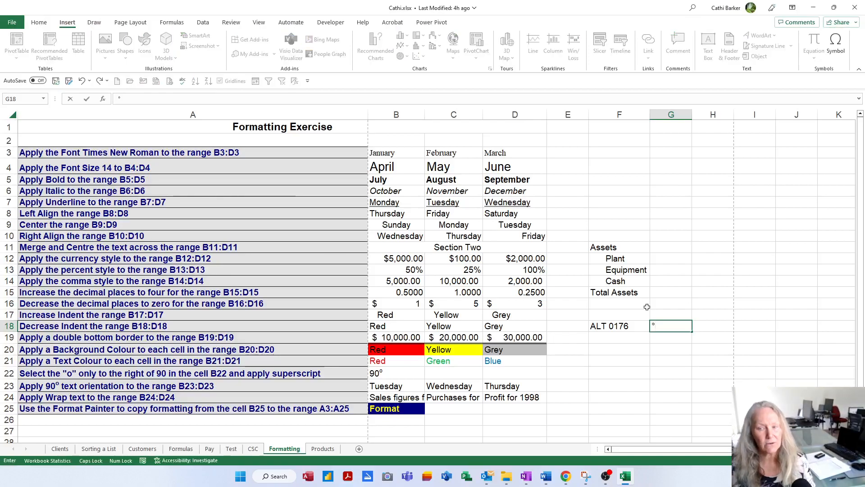
{"action": "key", "text": "Return"}
{"action": "key", "text": "Left"}
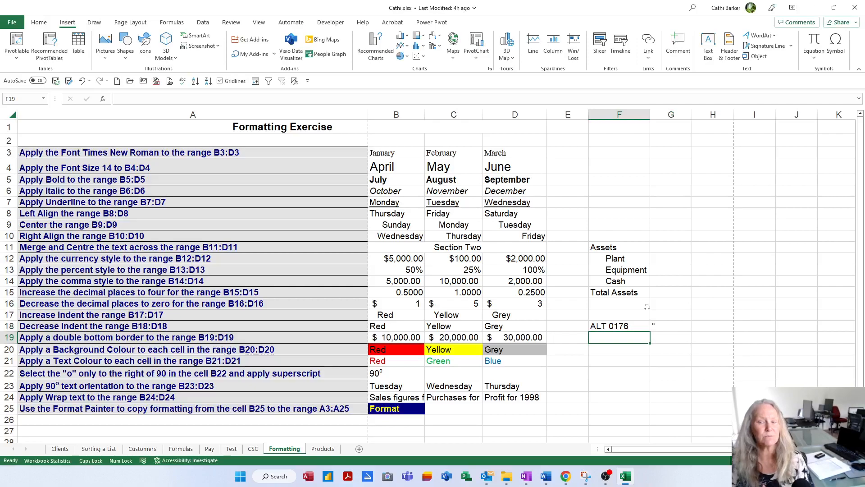
{"action": "key", "text": "Up"}
{"action": "key", "text": "Right"}
{"action": "key", "text": "Right"}
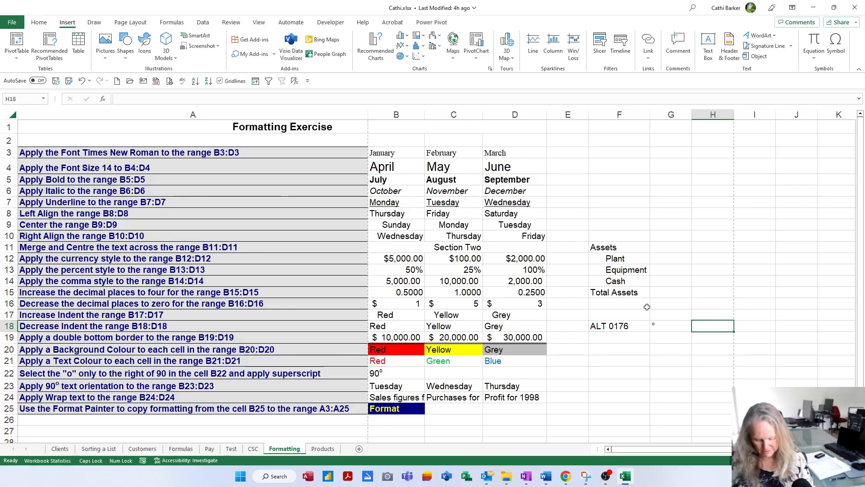
{"action": "type", "text": "dEGREE"}
{"action": "key", "text": "Return"}
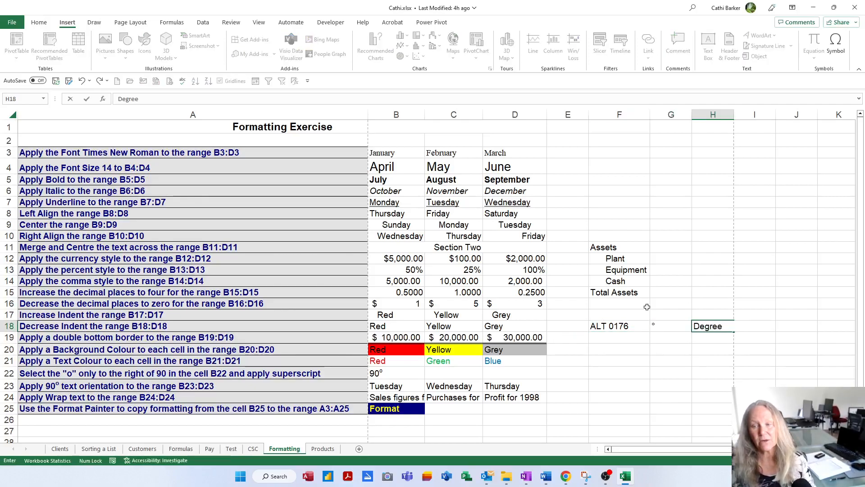
Fill F19:H19 with the code ALT 0178, the ² symbol and the label Squared
{"action": "key", "text": "Left"}
{"action": "key", "text": "Left"}
{"action": "type", "text": "ALT "}
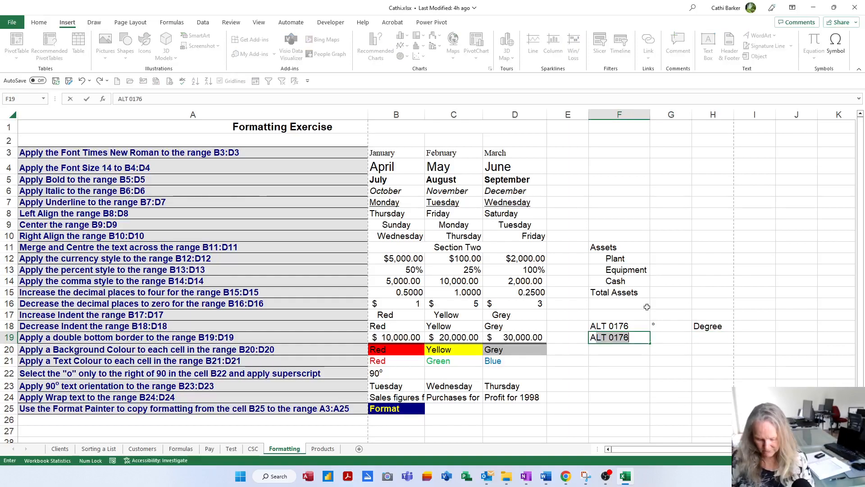
{"action": "type", "text": "0178"}
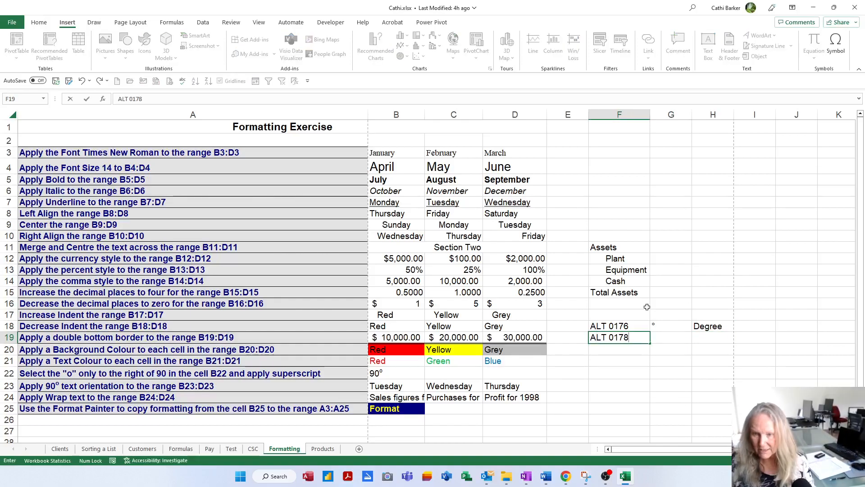
{"action": "key", "text": "Tab"}
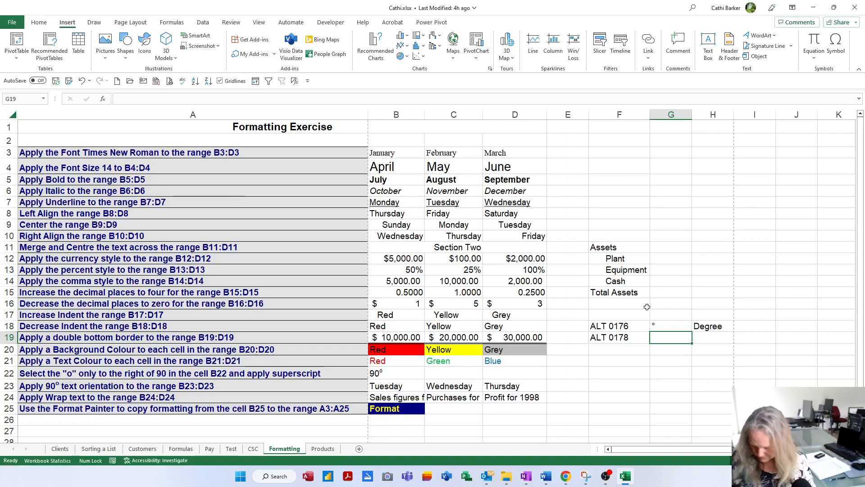
{"action": "type", "text": "²"}
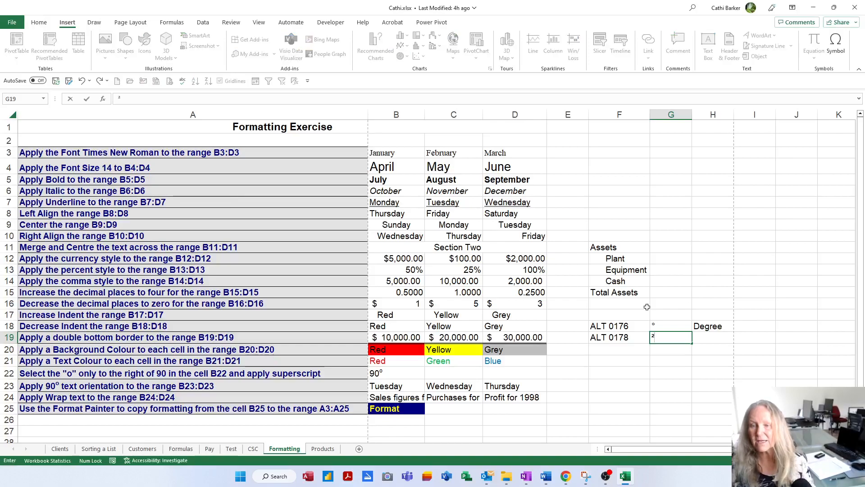
{"action": "key", "text": "Tab"}
{"action": "type", "text": "Squared"}
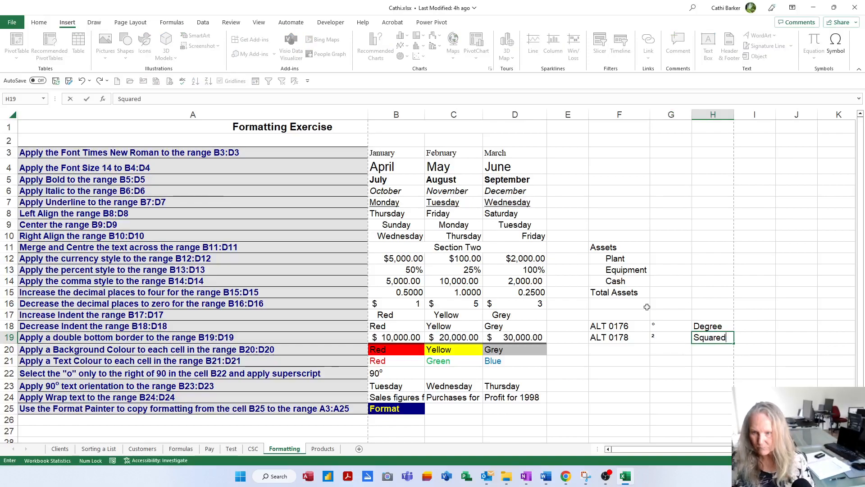
{"action": "key", "text": "Return"}
Fill F20:H20 with the code ALT 0179, the ³ symbol and the label Cubed
{"action": "type", "text": "ALT "}
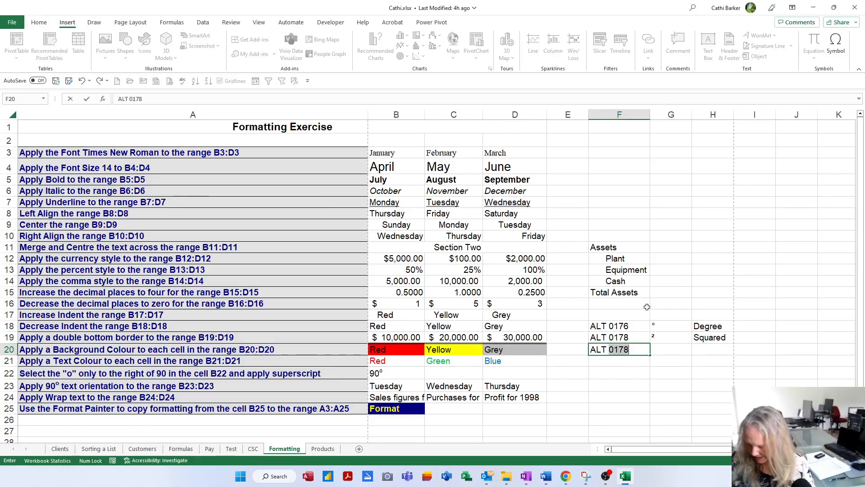
{"action": "type", "text": "0"}
{"action": "type", "text": "9"}
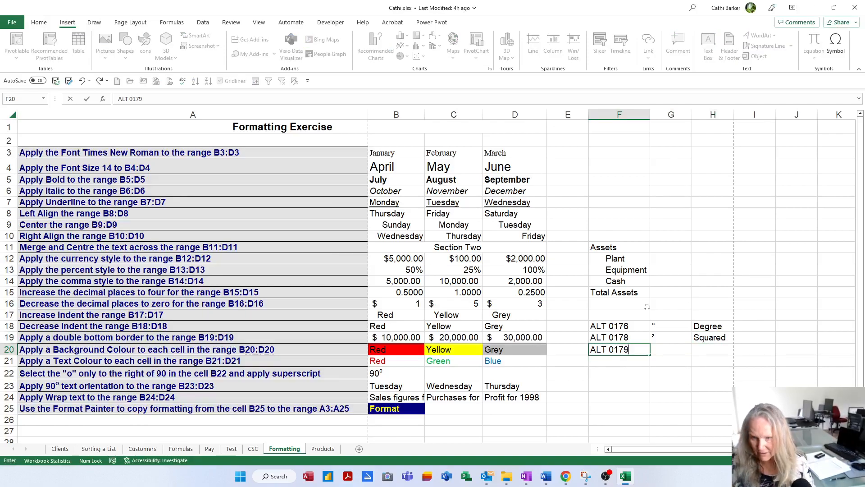
{"action": "key", "text": "Tab"}
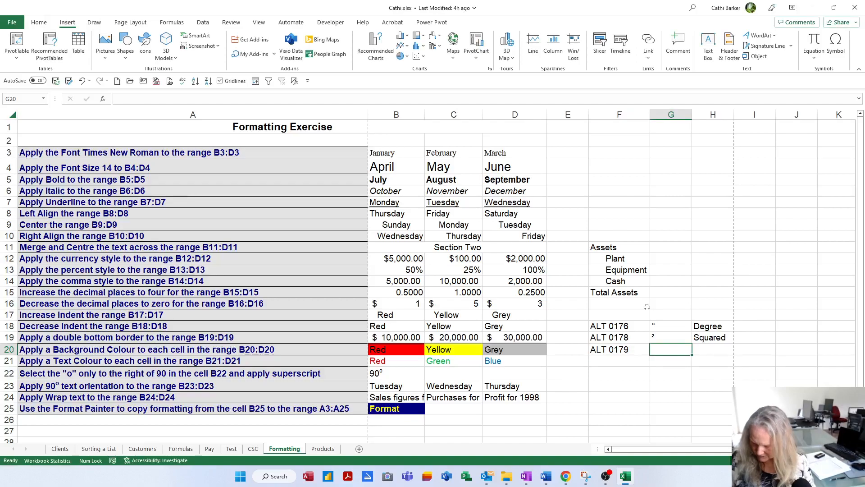
{"action": "type", "text": "³"}
{"action": "key", "text": "Tab"}
{"action": "type", "text": "Cubed"}
{"action": "key", "text": "Return"}
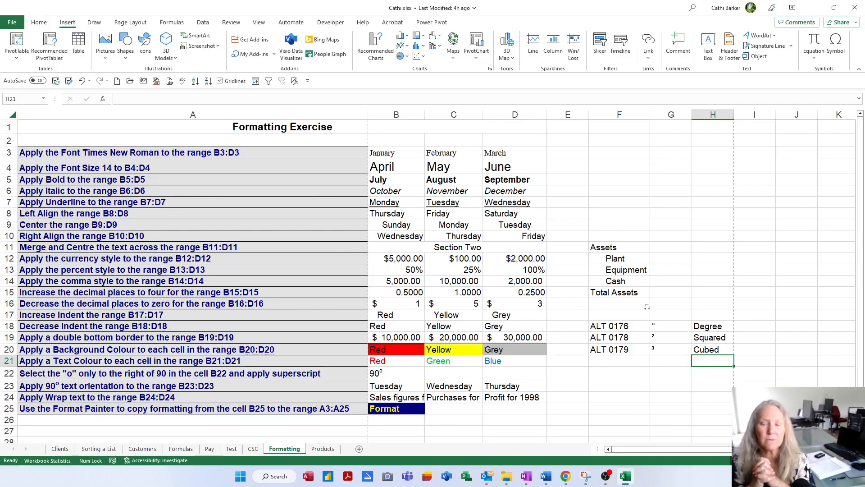
Enter the note "Windows Key and full stop" in cell F22
{"action": "key", "text": "Down"}
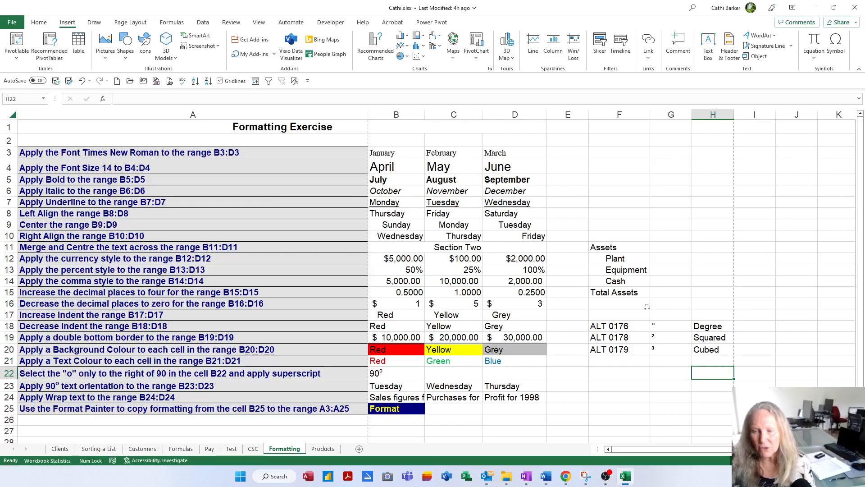
{"action": "key", "text": "Left"}
{"action": "key", "text": "Left"}
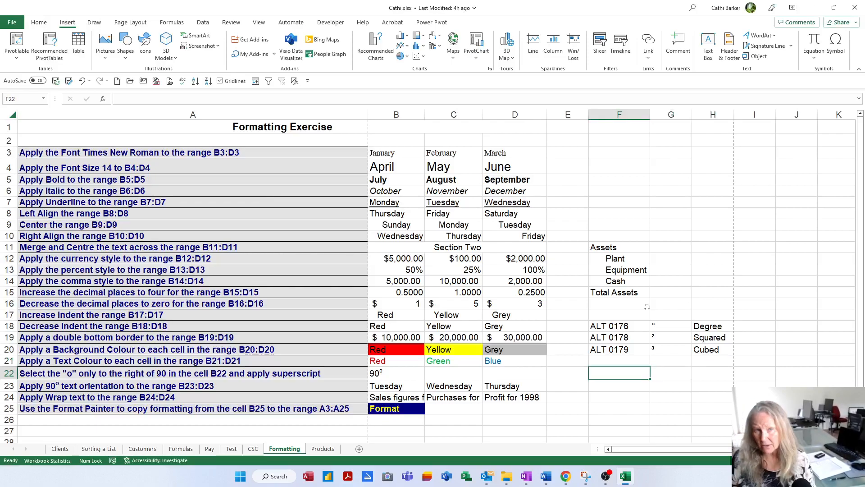
{"action": "type", "text": "Winddo"}
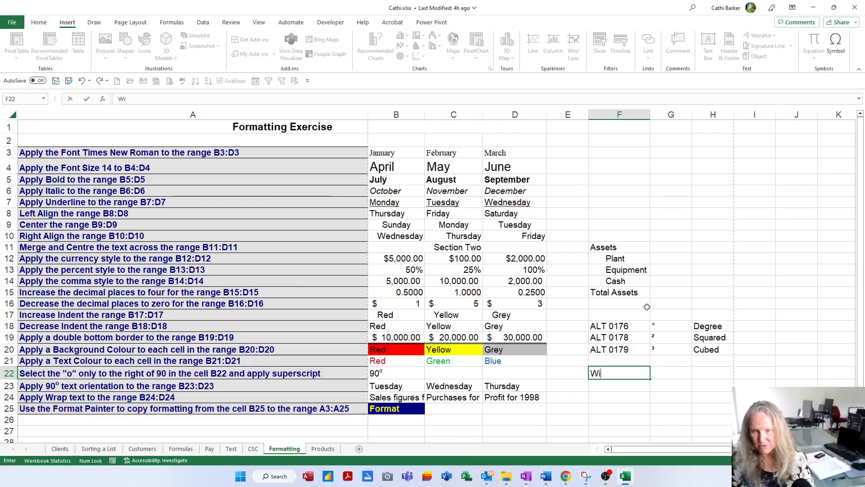
{"action": "key", "text": "BackSpace"}
{"action": "key", "text": "BackSpace"}
{"action": "key", "text": "BackSpace"}
{"action": "type", "text": "ows Key and full stop"}
{"action": "key", "text": "Return"}
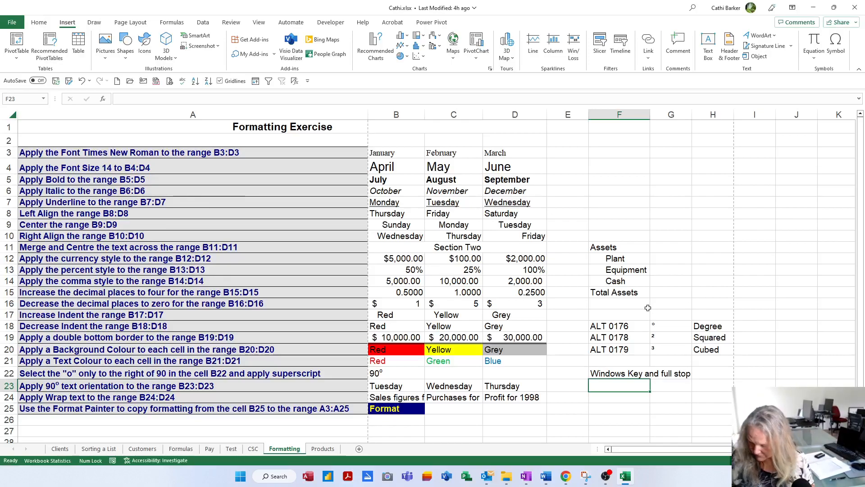
Examine the Windows emoji picker's recent items, emoji categories and trending GIFs, without inserting any
{"action": "key", "text": "super+period"}
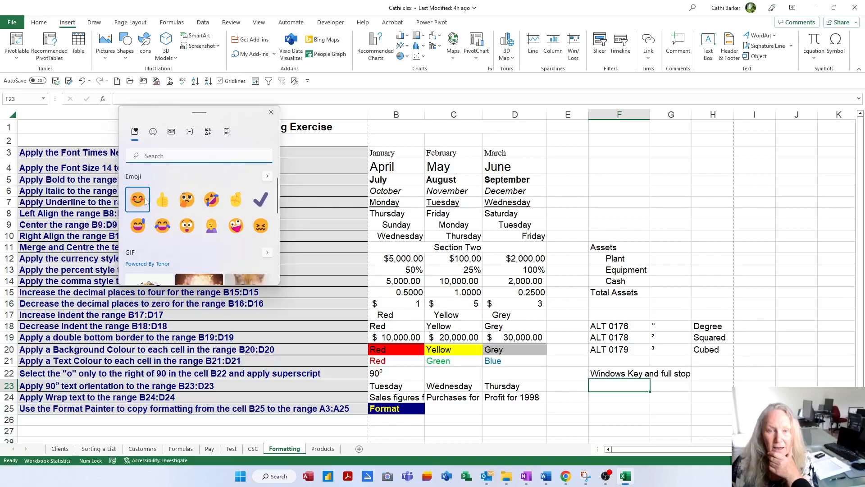
{"action": "scroll", "coordinate": [276, 228], "scroll_direction": "down", "scroll_amount": 2}
{"action": "left_click_drag", "start_coordinate": [277, 226], "coordinate": [271, 282]}
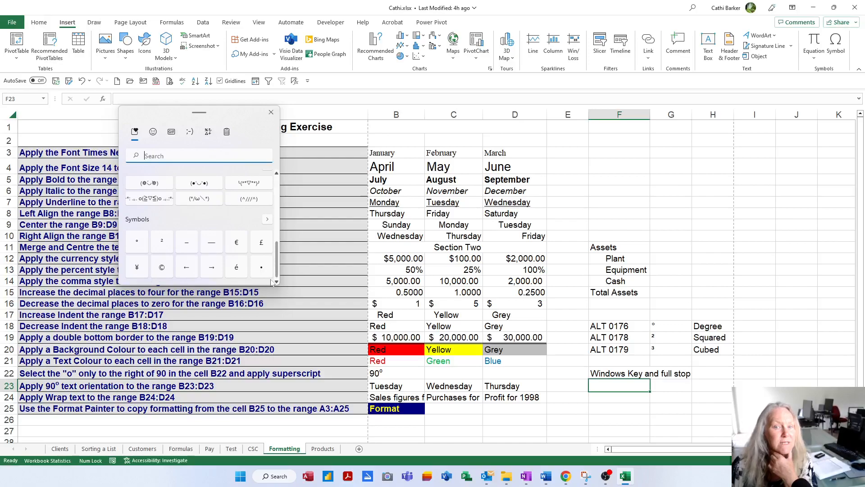
{"action": "left_click_drag", "start_coordinate": [272, 279], "coordinate": [278, 199]}
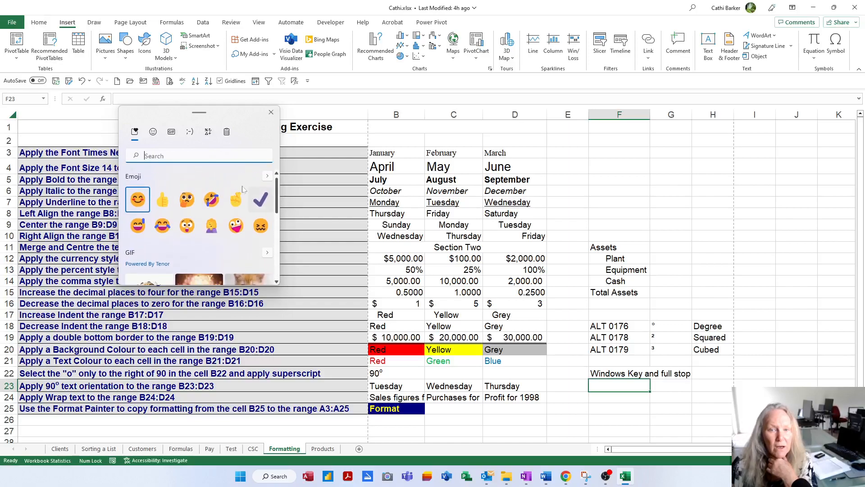
{"action": "left_click", "coordinate": [153, 132]}
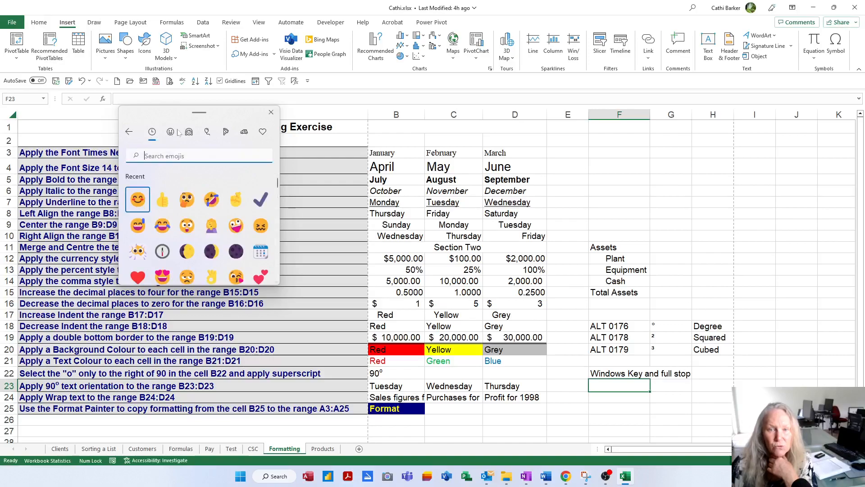
{"action": "left_click", "coordinate": [171, 132]}
{"action": "left_click", "coordinate": [189, 132]}
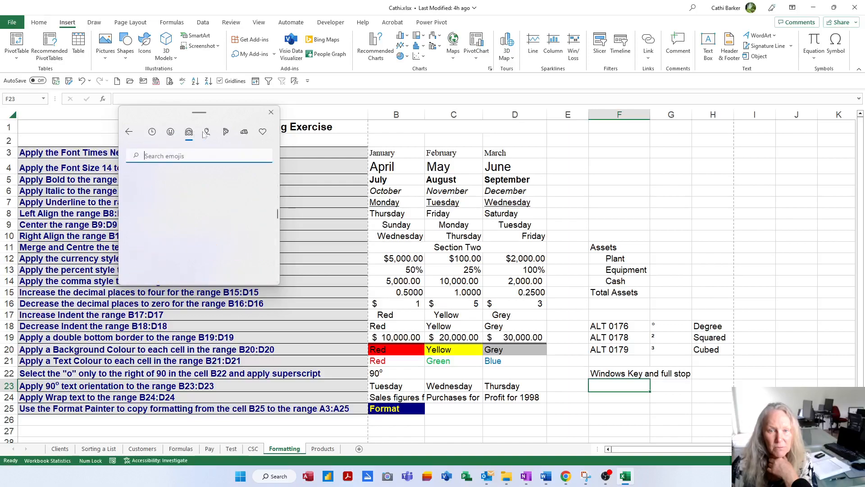
{"action": "left_click", "coordinate": [208, 132]}
{"action": "left_click", "coordinate": [226, 132]}
{"action": "left_click", "coordinate": [130, 135]}
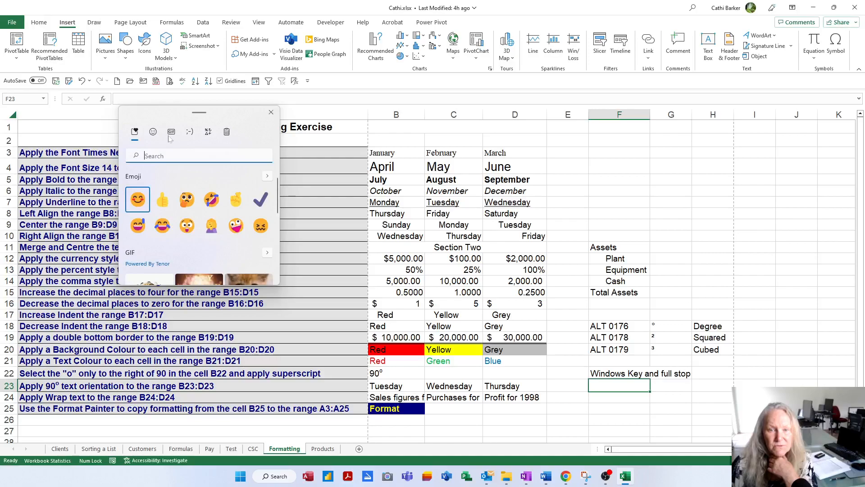
{"action": "left_click", "coordinate": [172, 134]}
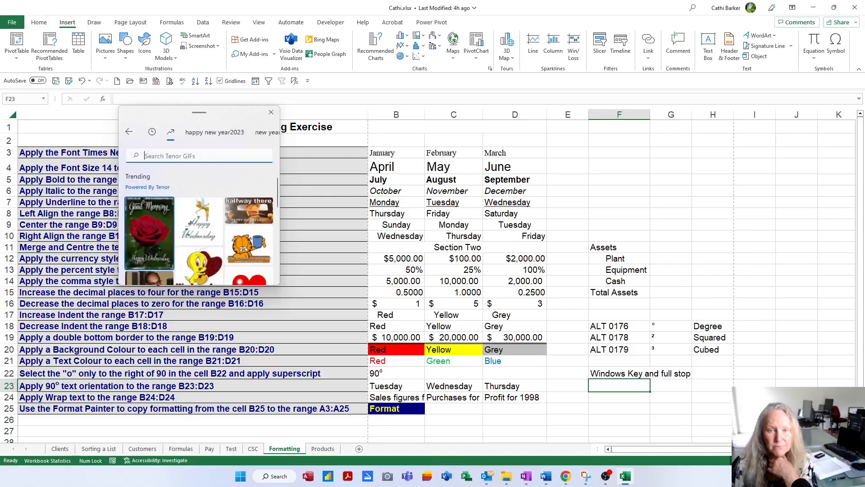
{"action": "left_click", "coordinate": [129, 132]}
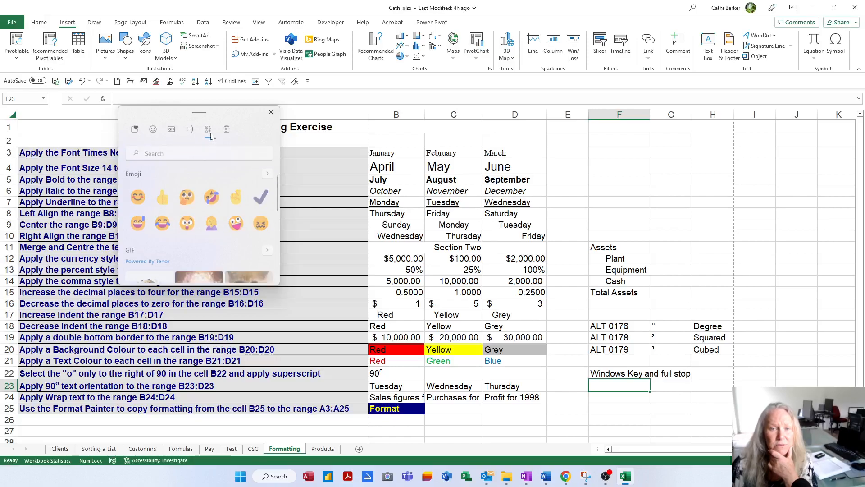
Examine the picker's symbol collection, including general punctuation, currency and Latin symbols, without inserting any
{"action": "left_click", "coordinate": [210, 134]}
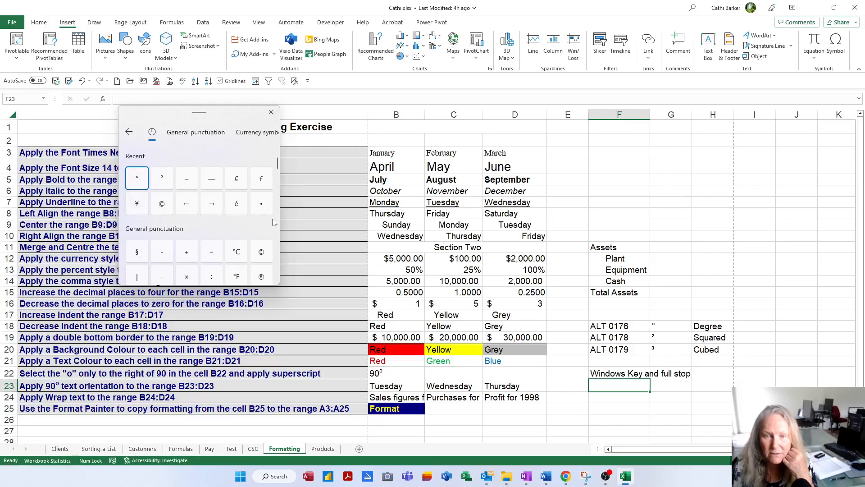
{"action": "left_click_drag", "start_coordinate": [278, 170], "coordinate": [278, 167]}
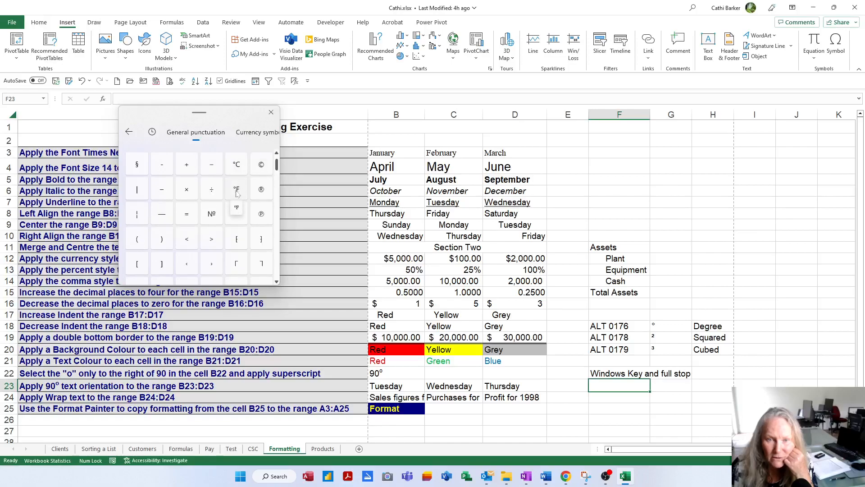
{"action": "scroll", "coordinate": [279, 168], "scroll_direction": "down", "scroll_amount": 5}
{"action": "scroll", "coordinate": [282, 184], "scroll_direction": "down", "scroll_amount": 3}
{"action": "scroll", "coordinate": [241, 218], "scroll_direction": "up", "scroll_amount": 4}
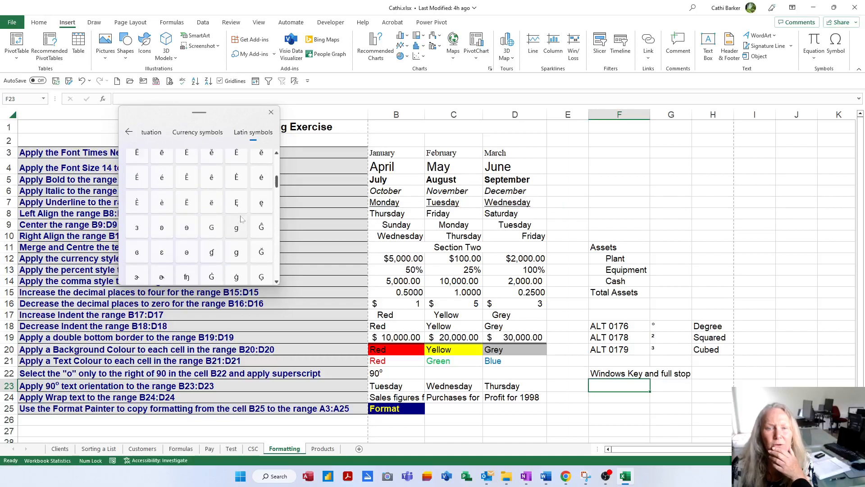
{"action": "scroll", "coordinate": [241, 218], "scroll_direction": "up", "scroll_amount": 2}
{"action": "scroll", "coordinate": [241, 218], "scroll_direction": "up", "scroll_amount": 3}
{"action": "scroll", "coordinate": [241, 218], "scroll_direction": "up", "scroll_amount": 3}
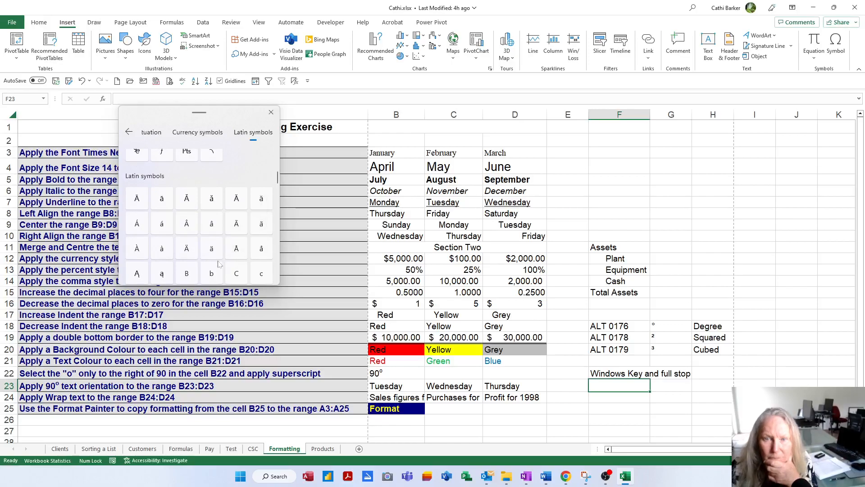
{"action": "left_click", "coordinate": [129, 132]}
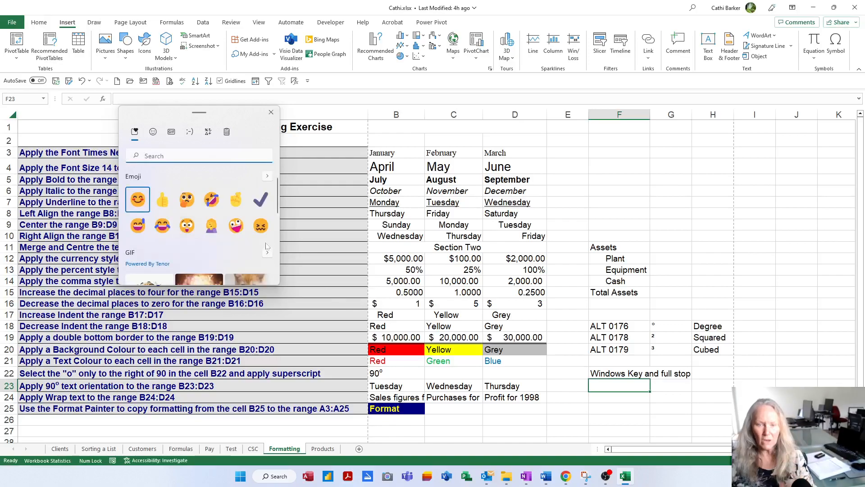
Search the picker for "degree", look through the results, clear the search and dismiss the picker
{"action": "type", "text": "degree"}
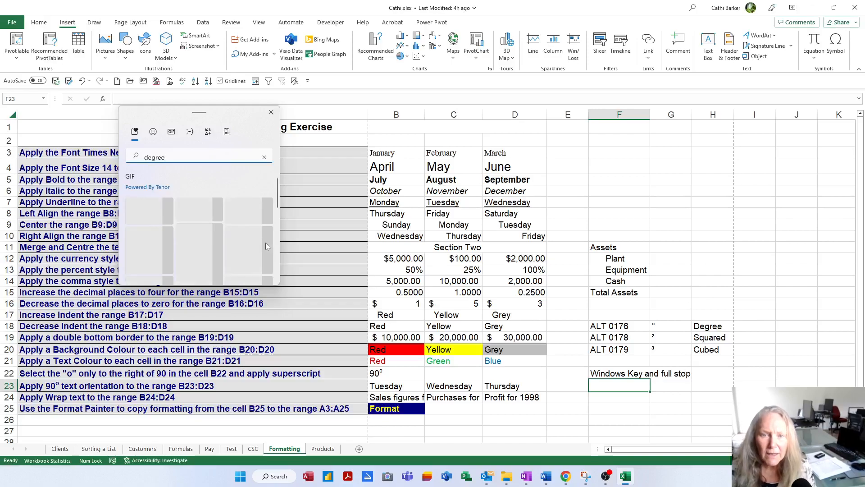
{"action": "scroll", "coordinate": [229, 208], "scroll_direction": "down", "scroll_amount": 5}
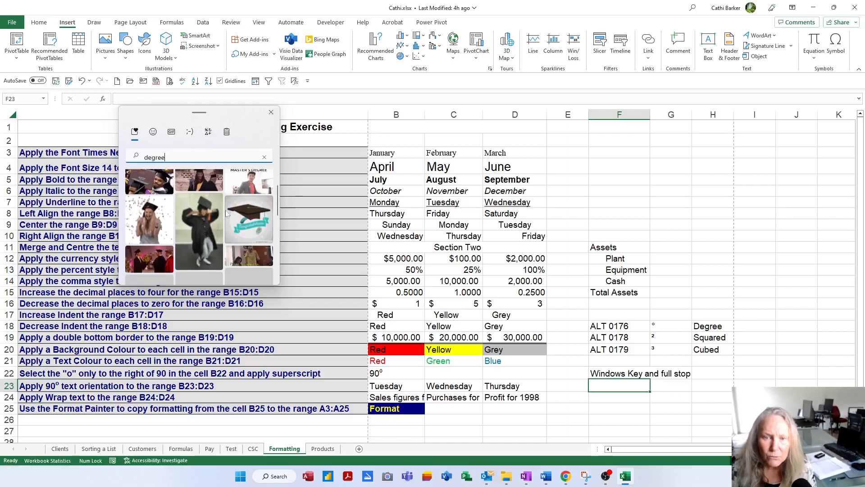
{"action": "scroll", "coordinate": [228, 208], "scroll_direction": "down", "scroll_amount": 5}
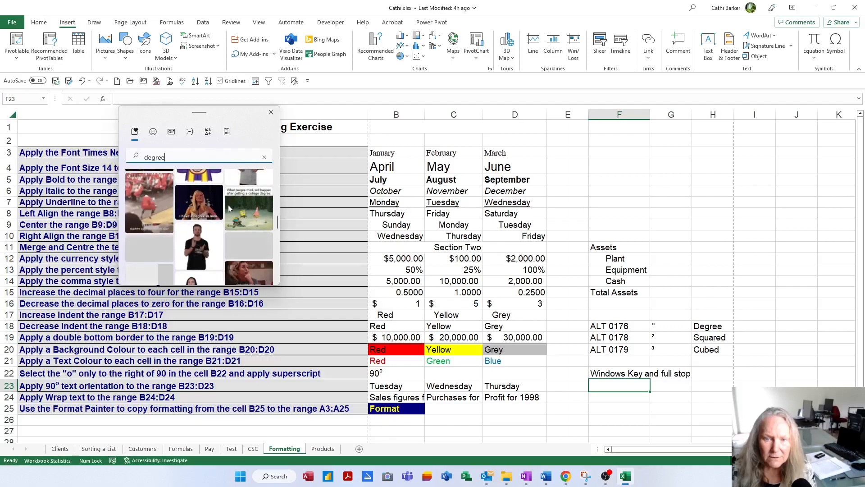
{"action": "scroll", "coordinate": [231, 202], "scroll_direction": "down", "scroll_amount": 5}
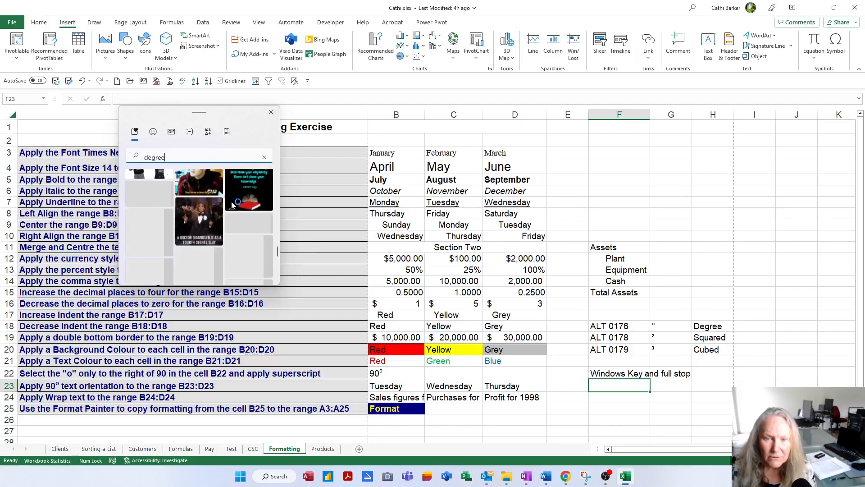
{"action": "scroll", "coordinate": [235, 204], "scroll_direction": "down", "scroll_amount": 8}
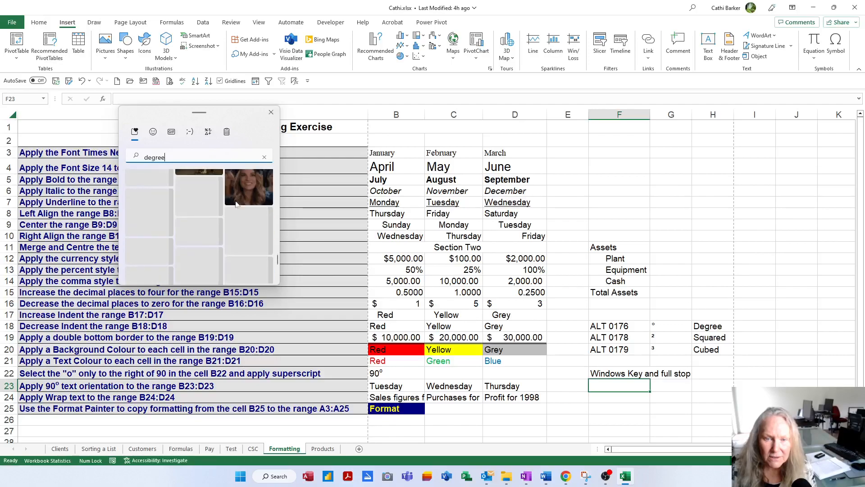
{"action": "left_click", "coordinate": [265, 157]}
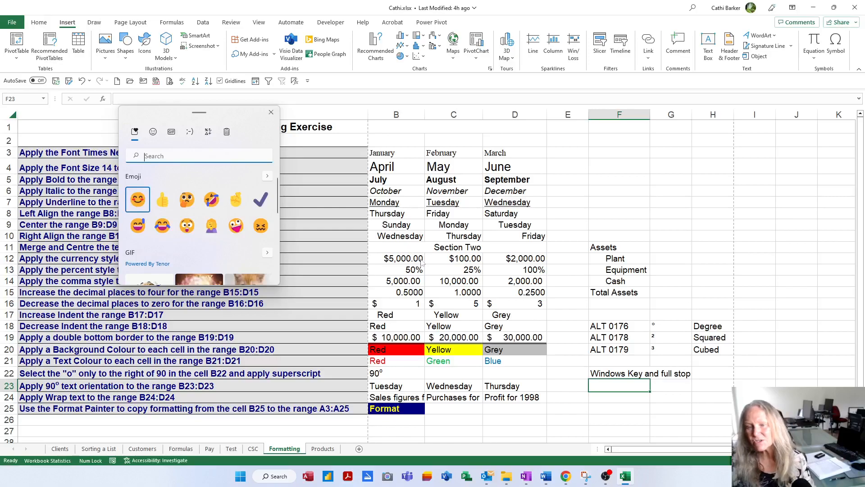
{"action": "left_click", "coordinate": [642, 381]}
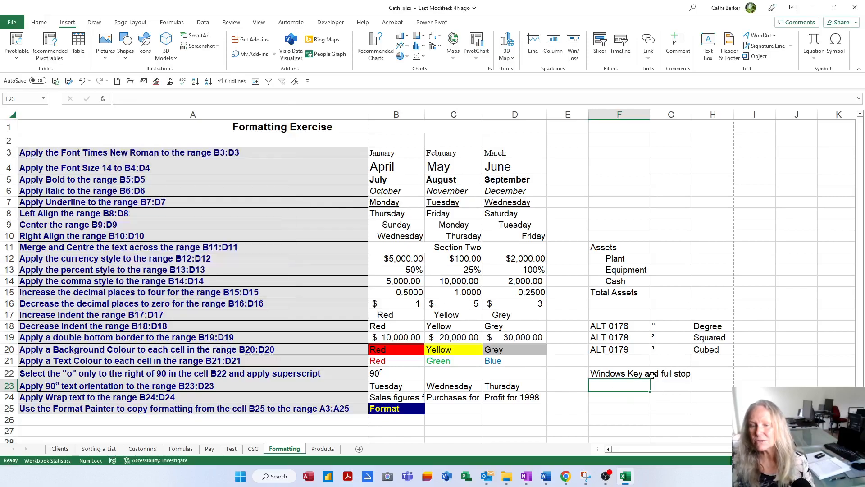
{"action": "left_click", "coordinate": [624, 321]}
{"action": "left_click_drag", "start_coordinate": [624, 321], "coordinate": [712, 373]}
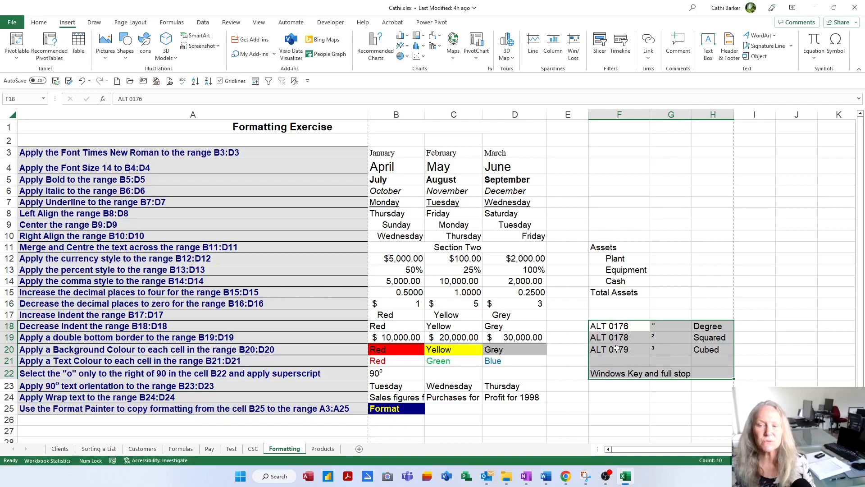
{"action": "left_click", "coordinate": [512, 372]}
Enter 360m² in cell C22, using the squared symbol for the superscript two
{"action": "left_click", "coordinate": [456, 373]}
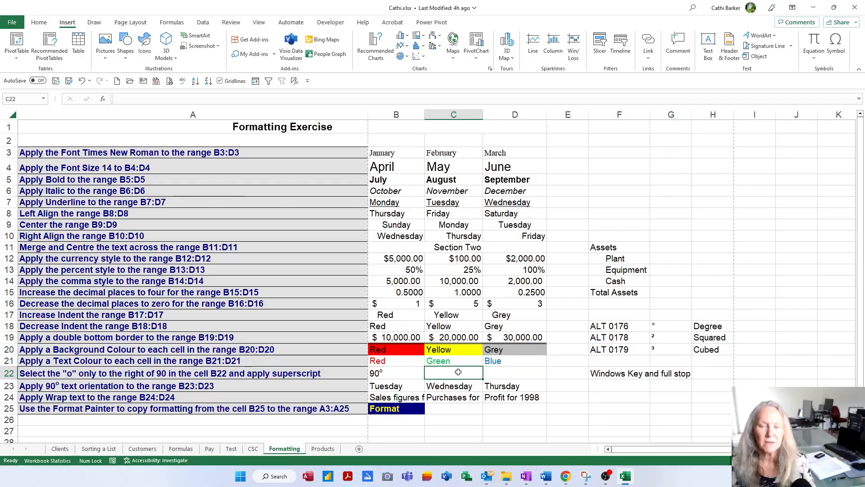
{"action": "type", "text": "360"}
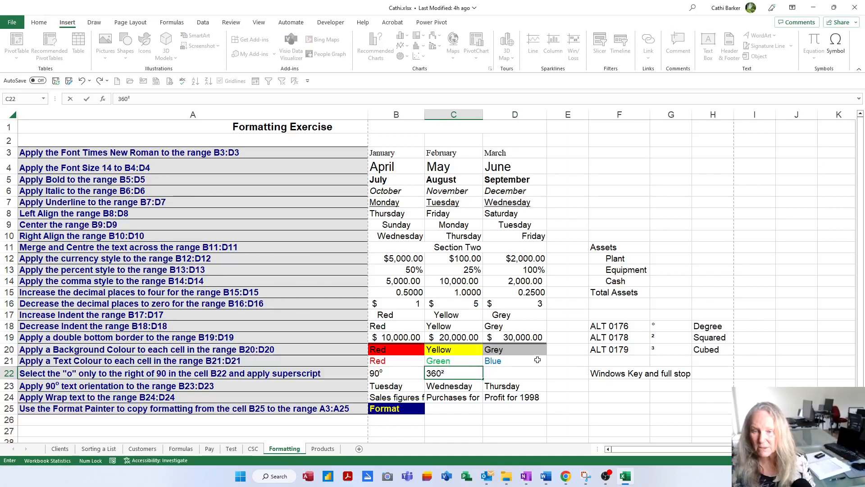
{"action": "type", "text": "²"}
{"action": "key", "text": "Left"}
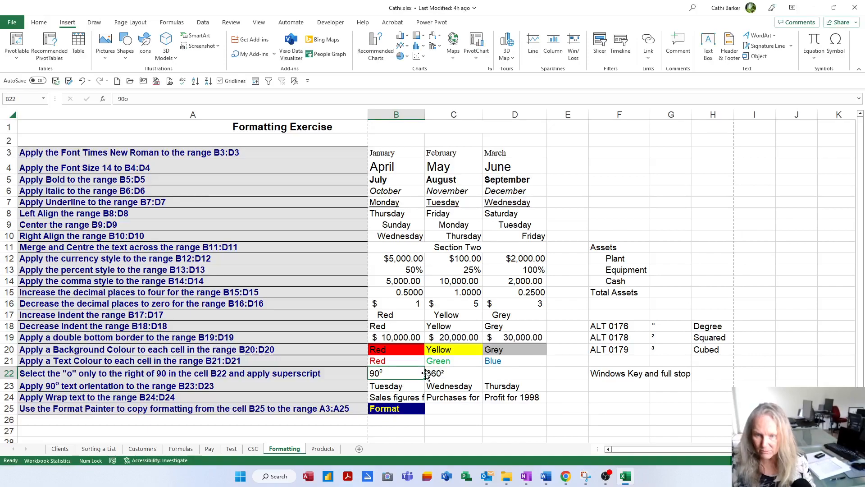
{"action": "key", "text": "Right"}
{"action": "key", "text": "F2"}
{"action": "key", "text": "Left"}
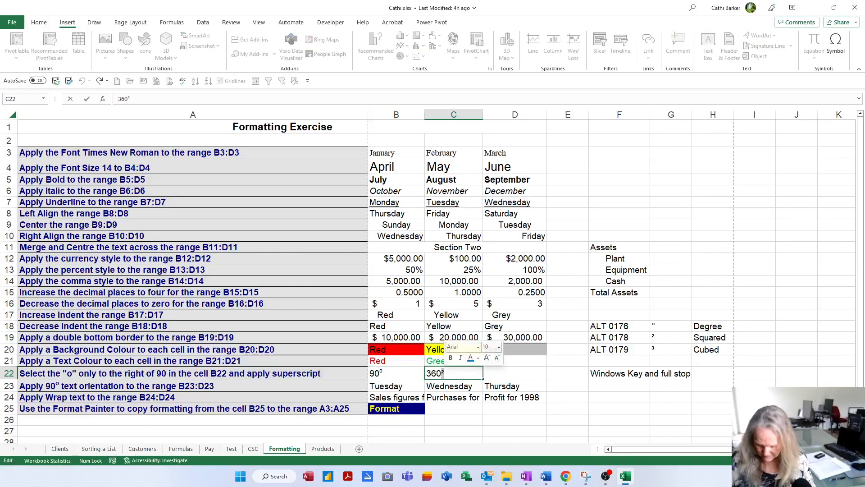
{"action": "type", "text": "m"}
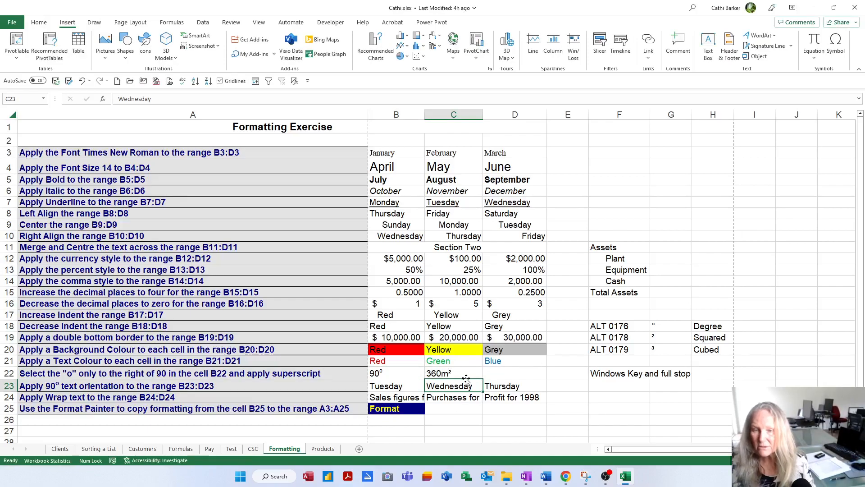
Enter 400m³ in cell D22, using the cubed symbol for the superscript three
{"action": "key", "text": "Tab"}
{"action": "type", "text": "400m³"}
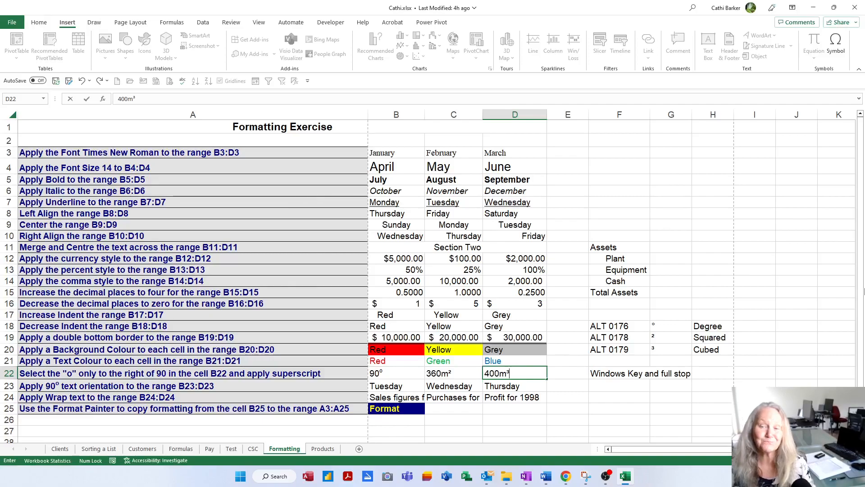
Commit the D22 entry, then try a counterclockwise angle on B23:D23 and set its text orientation to Rotate Text Up
{"action": "left_click", "coordinate": [639, 395]}
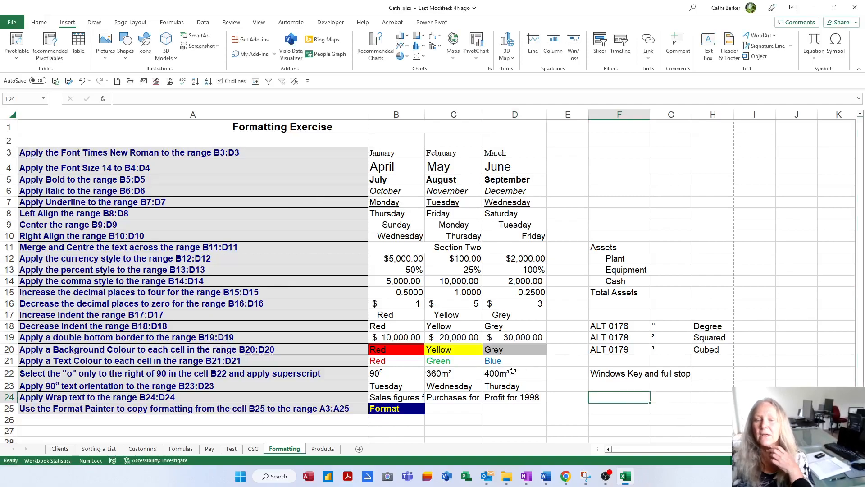
{"action": "left_click", "coordinate": [398, 387]}
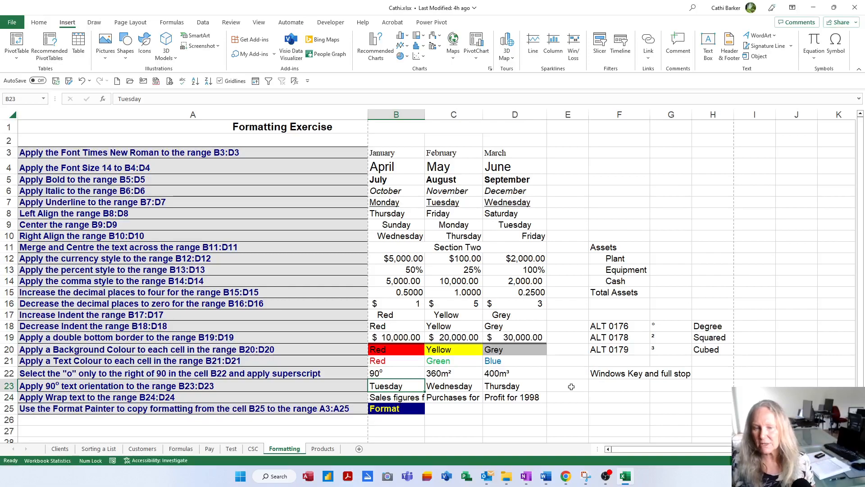
{"action": "key", "text": "shift+Right"}
{"action": "key", "text": "shift+Right"}
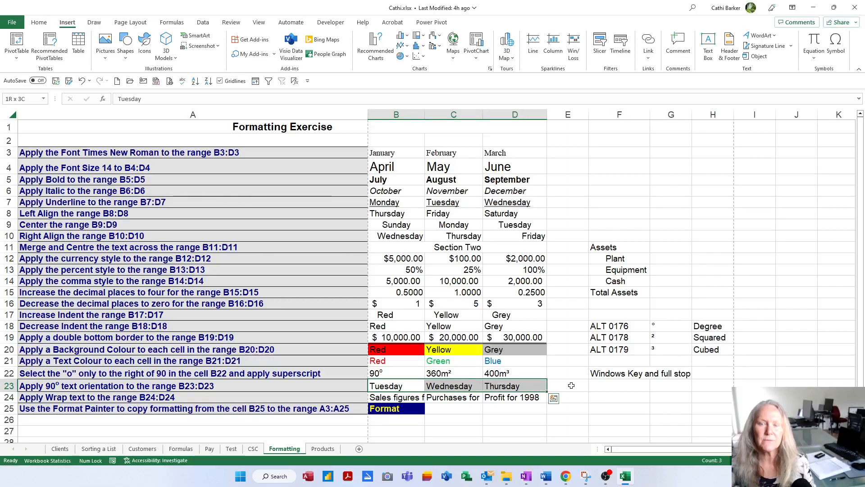
{"action": "left_click", "coordinate": [40, 23]}
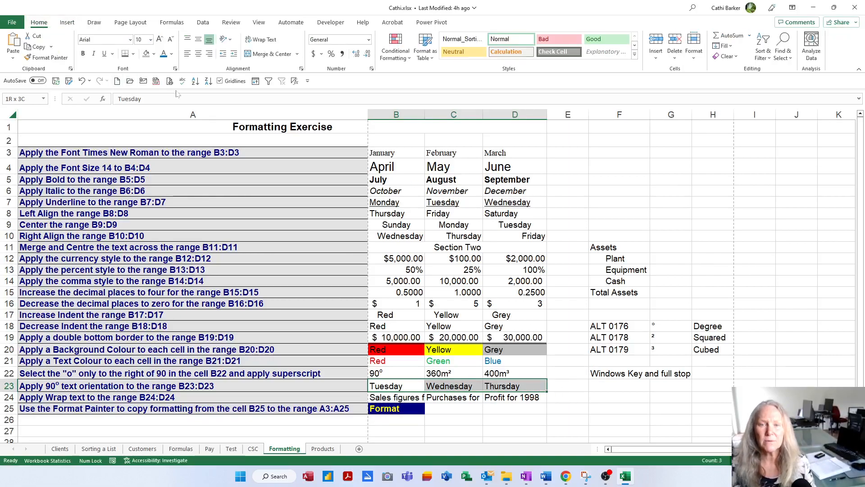
{"action": "left_click", "coordinate": [227, 40]}
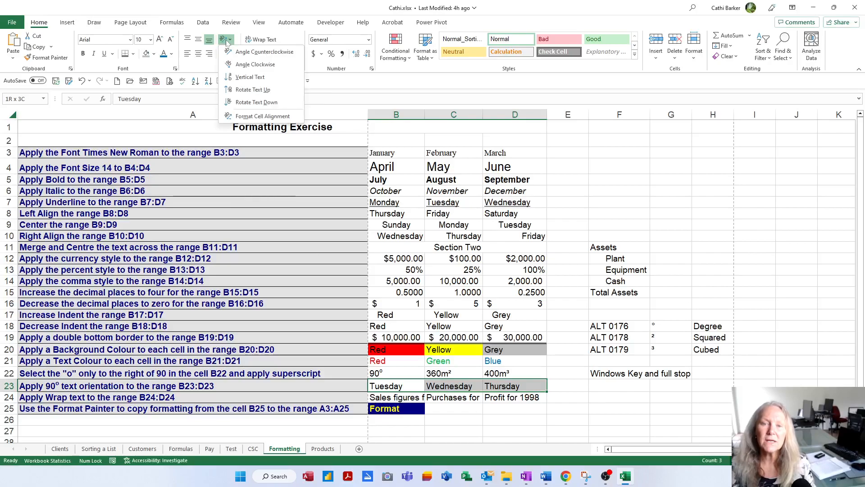
{"action": "left_click", "coordinate": [259, 52]}
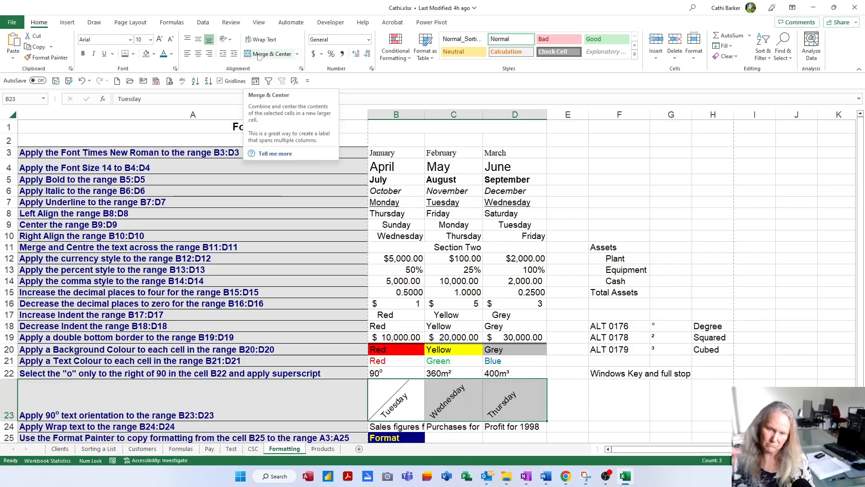
{"action": "left_click", "coordinate": [227, 40]}
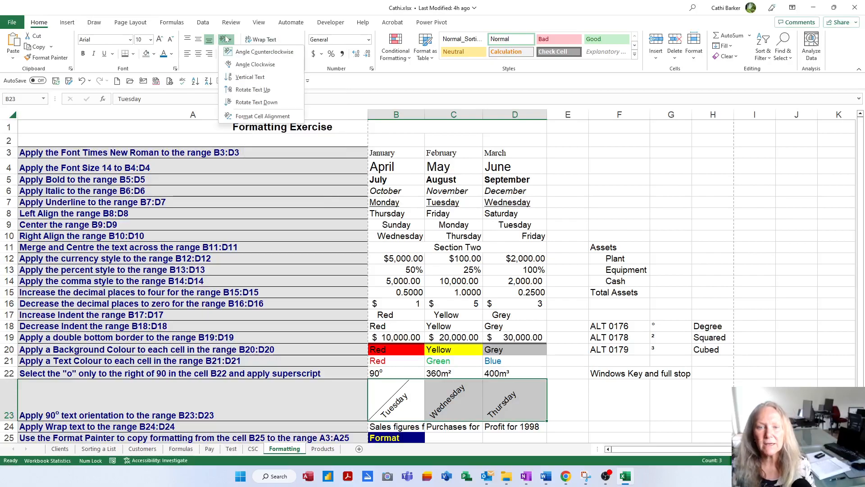
{"action": "left_click", "coordinate": [240, 90]}
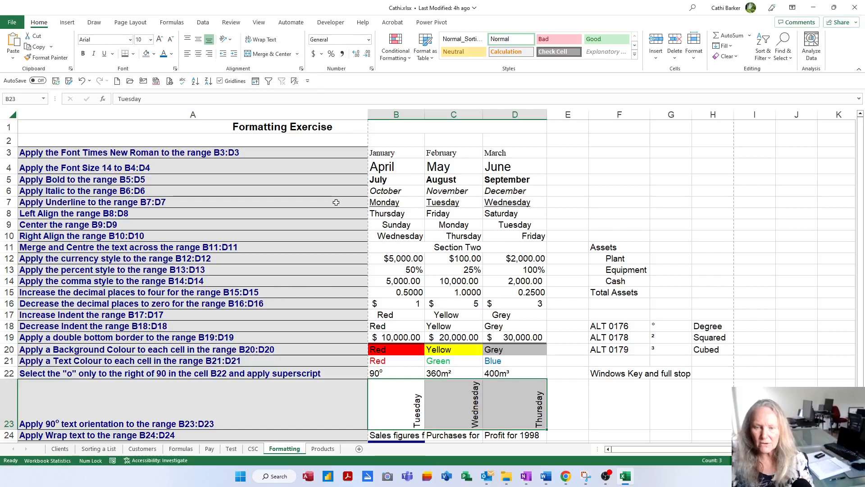
Apply Wrap Text to the range B24:D24
{"action": "scroll", "coordinate": [343, 180], "scroll_direction": "down", "scroll_amount": 2}
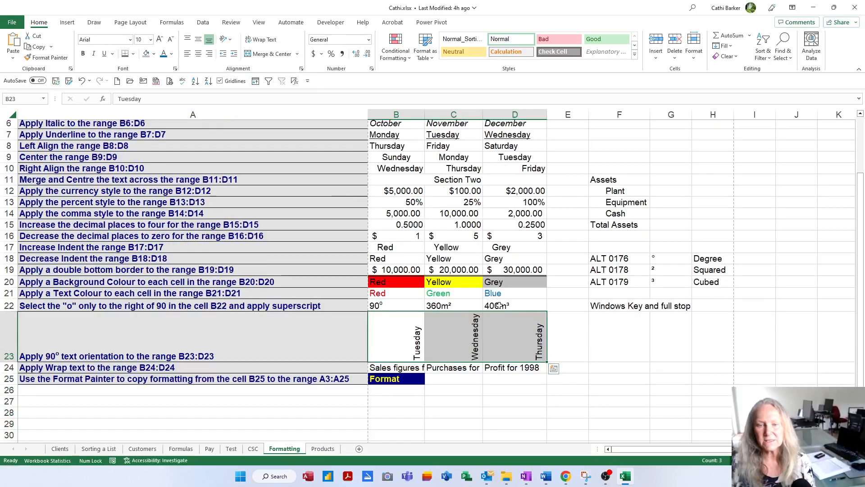
{"action": "left_click", "coordinate": [400, 370]}
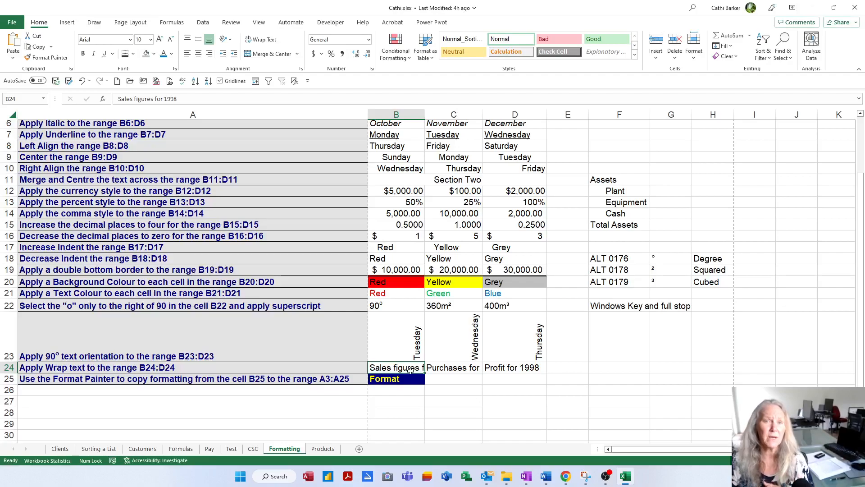
{"action": "left_click_drag", "start_coordinate": [410, 370], "coordinate": [511, 368]}
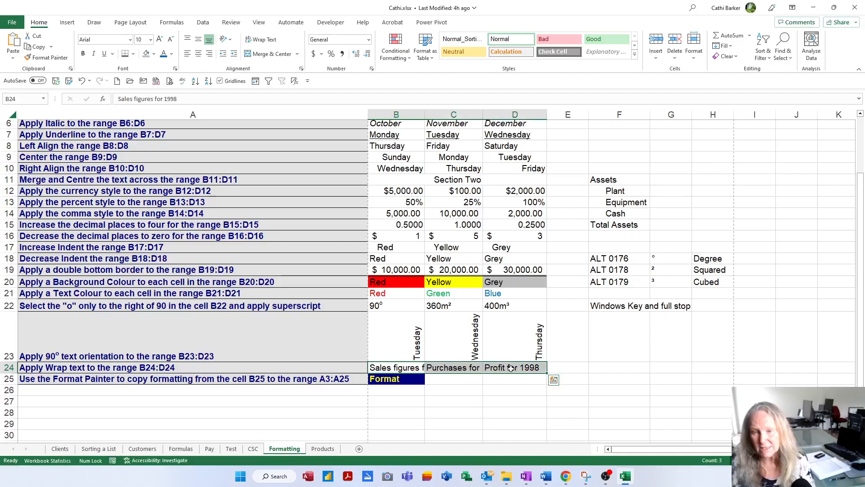
{"action": "left_click", "coordinate": [265, 42]}
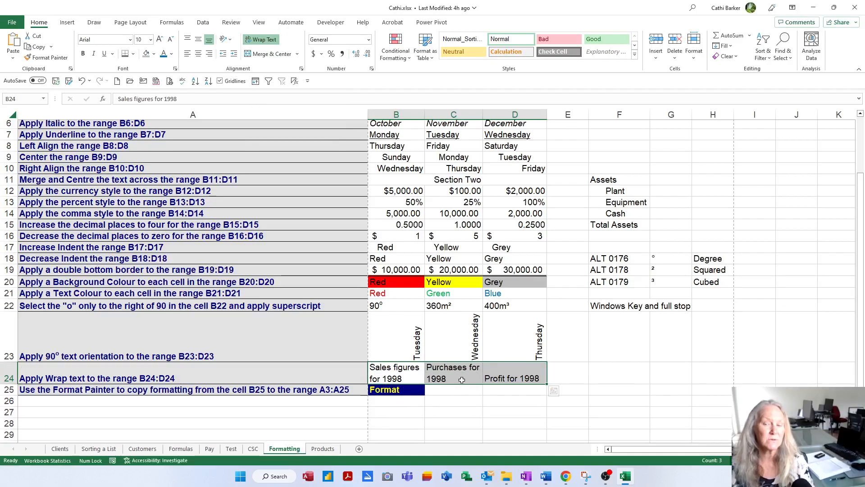
Enter "Sales figures for 2023" in cell F24
{"action": "left_click", "coordinate": [618, 371]}
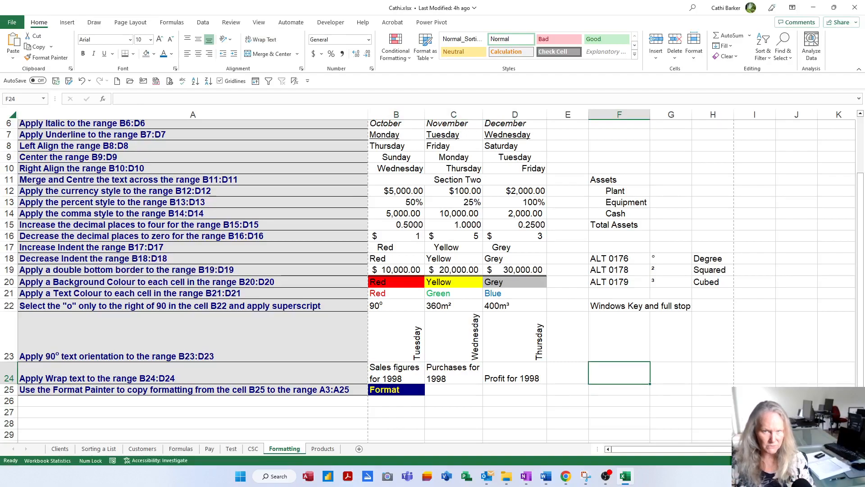
{"action": "type", "text": "Sales"}
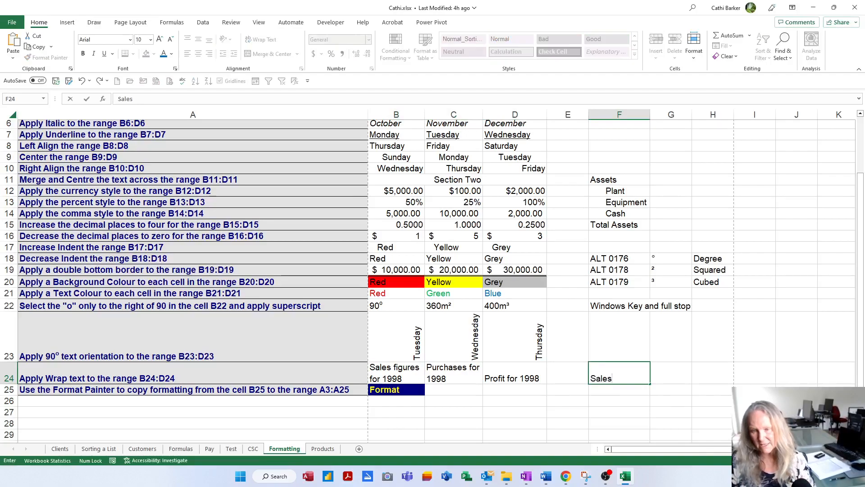
{"action": "type", "text": " figures for 2023"}
{"action": "key", "text": "Return"}
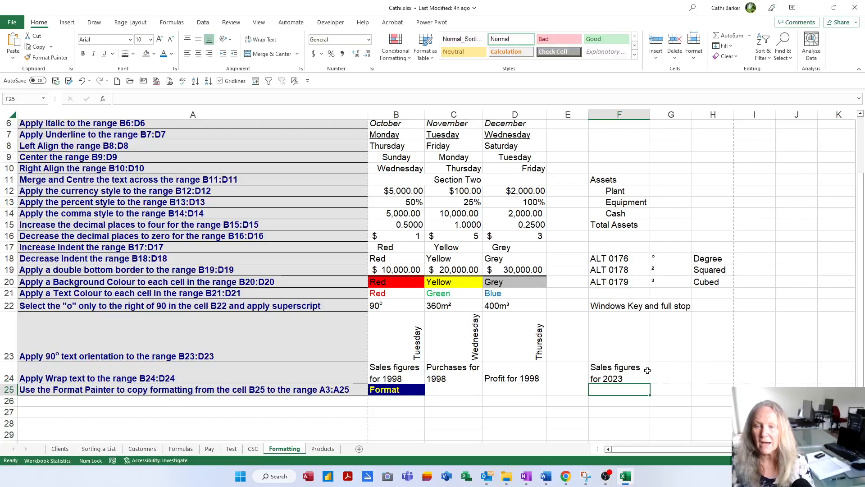
Reflow the wrapped text in F24 by narrowing column F, auto-fitting the height of row 24 and widening the column again
{"action": "left_click", "coordinate": [612, 371]}
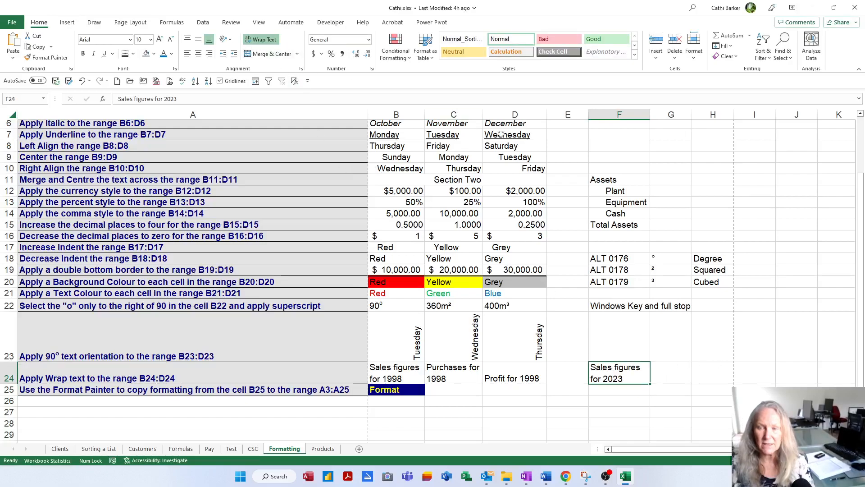
{"action": "mouse_move", "coordinate": [650, 115]}
{"action": "left_mouse_down"}
{"action": "mouse_move", "coordinate": [683, 116]}
{"action": "mouse_move", "coordinate": [635, 116]}
{"action": "left_mouse_up"}
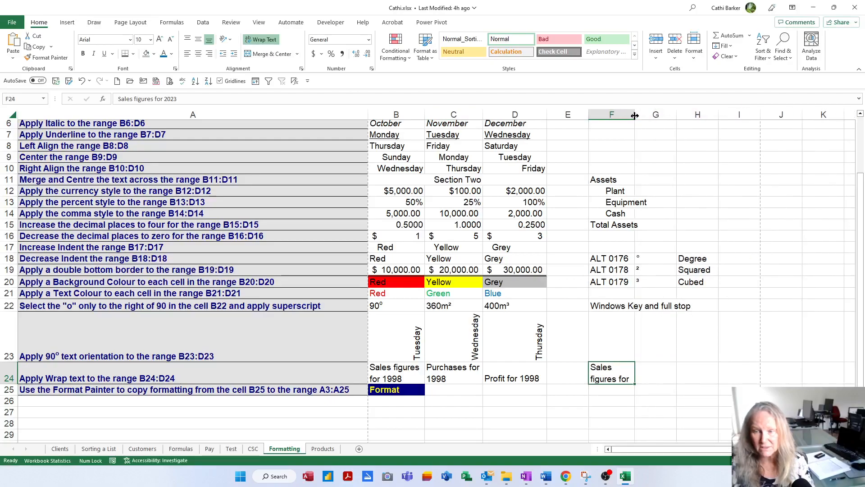
{"action": "double_click", "coordinate": [13, 382]}
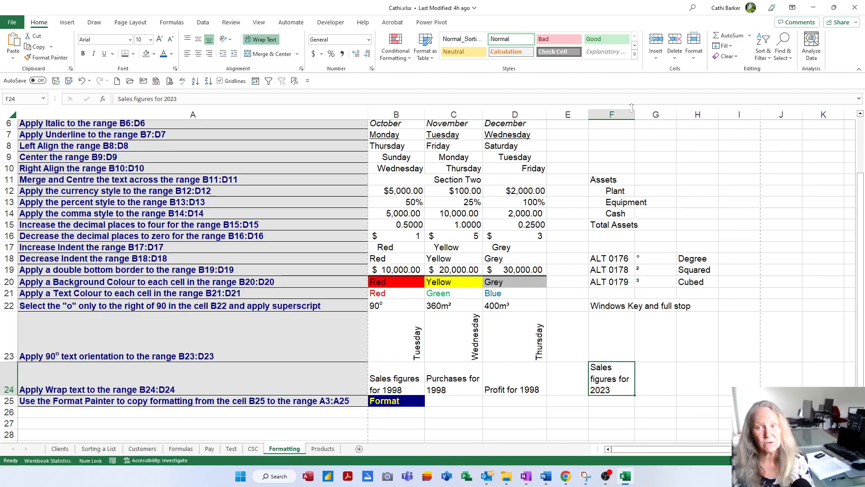
{"action": "left_click_drag", "start_coordinate": [635, 115], "coordinate": [663, 115]}
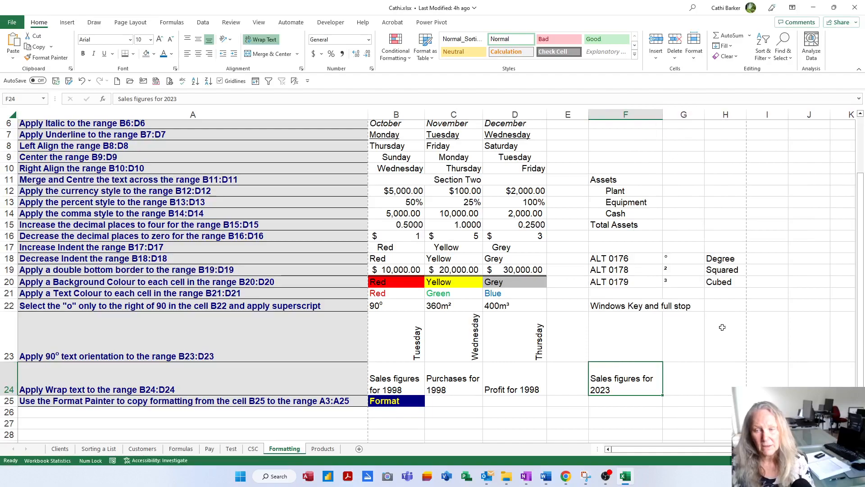
Enter "Sales", "Figures", "For" and "2023" in cell G24, each on its own line using manual line breaks
{"action": "left_click", "coordinate": [698, 391]}
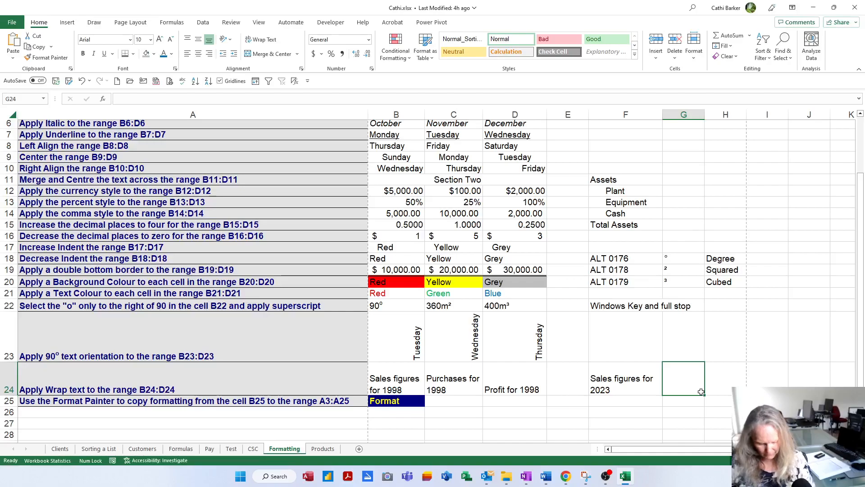
{"action": "type", "text": "Sales"}
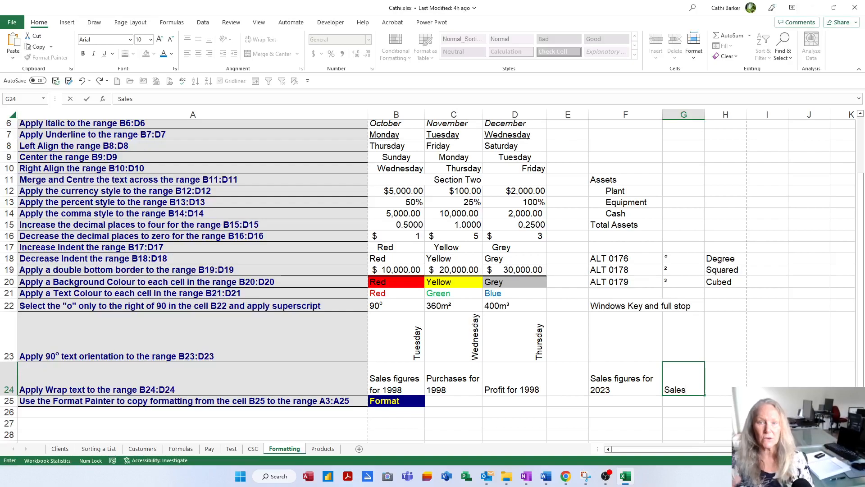
{"action": "key", "text": "alt+Return"}
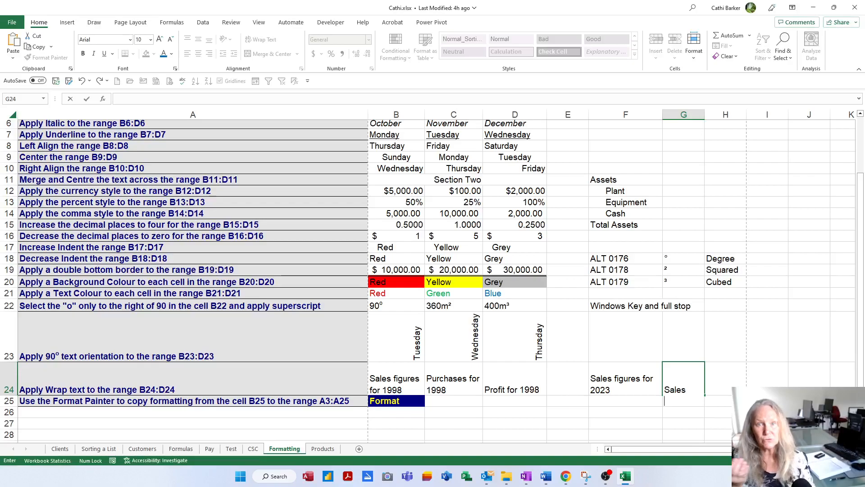
{"action": "type", "text": "Fgiu"}
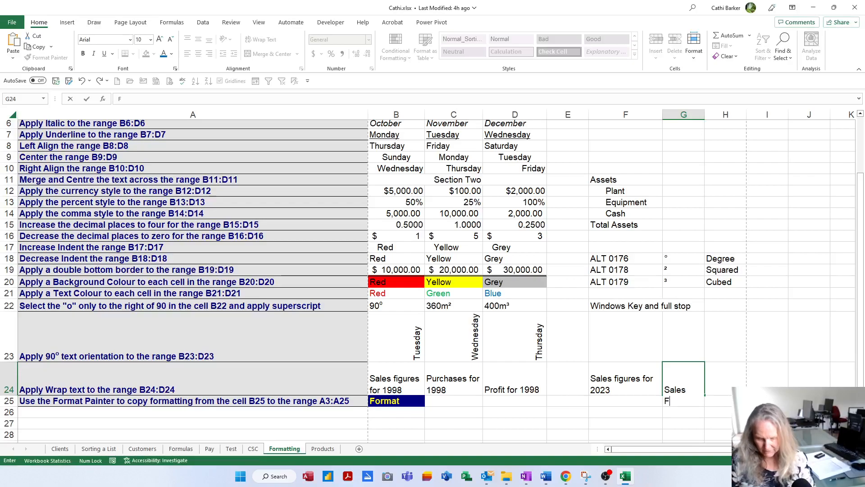
{"action": "key", "text": "BackSpace"}
{"action": "key", "text": "BackSpace"}
{"action": "key", "text": "BackSpace"}
{"action": "type", "text": "g"}
{"action": "key", "text": "BackSpace"}
{"action": "type", "text": "igures"}
{"action": "key", "text": "alt+Return"}
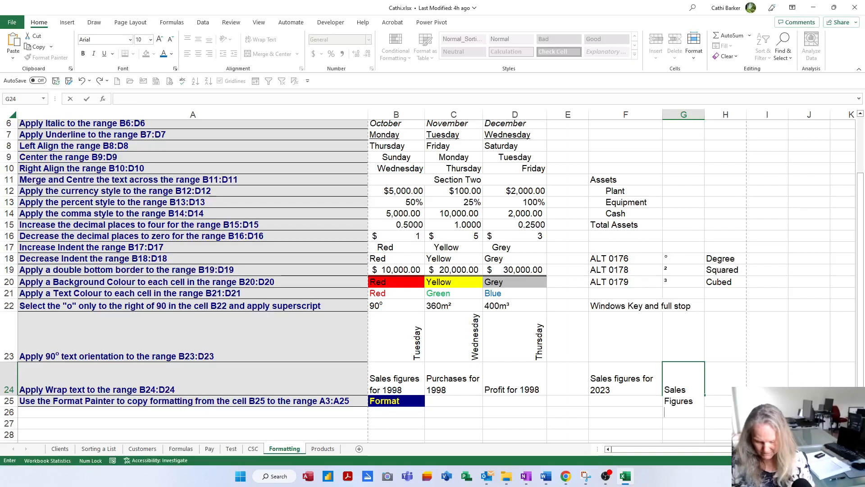
{"action": "type", "text": "For"}
{"action": "key", "text": "alt+Return"}
{"action": "type", "text": "2023"}
{"action": "key", "text": "Return"}
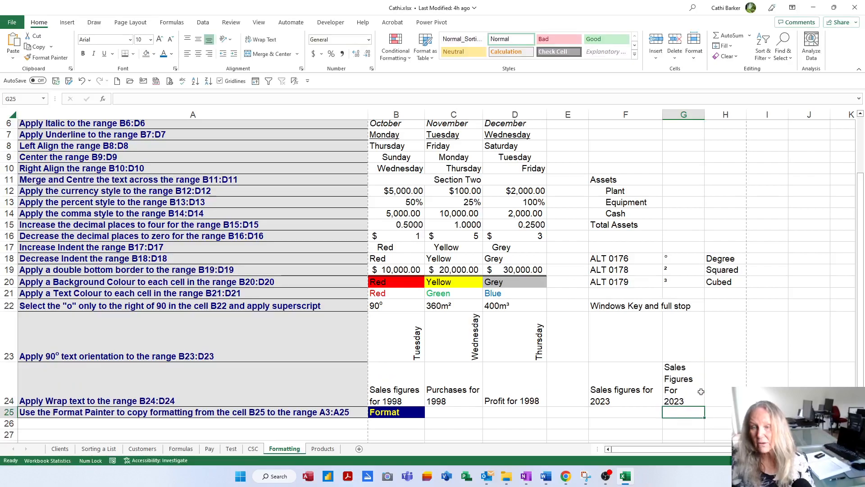
Widen column G and narrow column F to compare manual line breaks in G24 with automatic wrapping in F24
{"action": "left_click", "coordinate": [683, 383]}
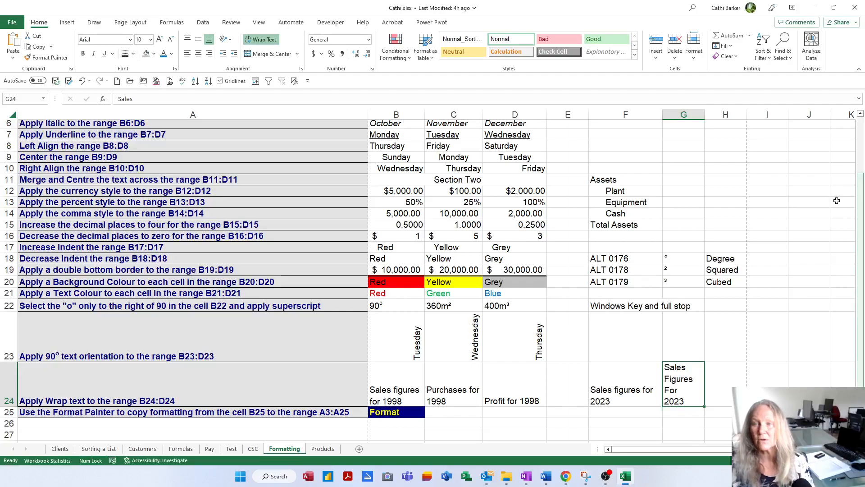
{"action": "left_click_drag", "start_coordinate": [704, 114], "coordinate": [737, 115]}
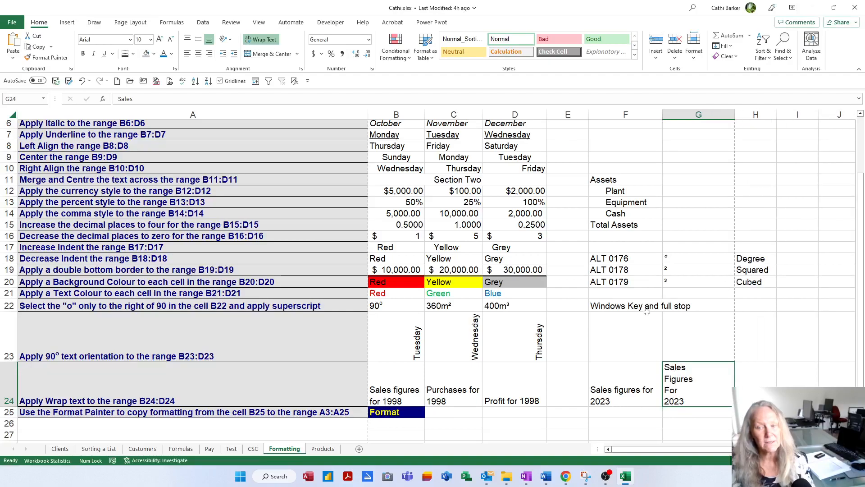
{"action": "left_click_drag", "start_coordinate": [662, 116], "coordinate": [624, 115]}
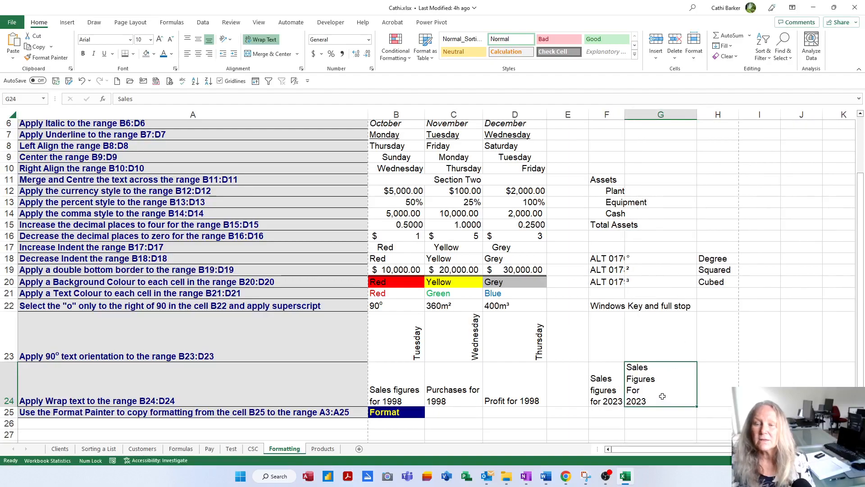
{"action": "left_click", "coordinate": [717, 393]}
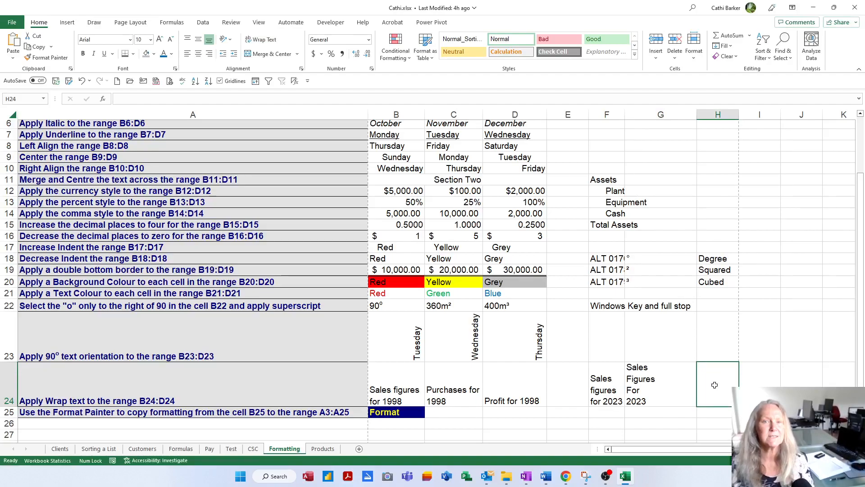
Copy the formatting of cell B25 to the range A3:A25 with Format Painter and review the instruction column
{"action": "left_click", "coordinate": [412, 416]}
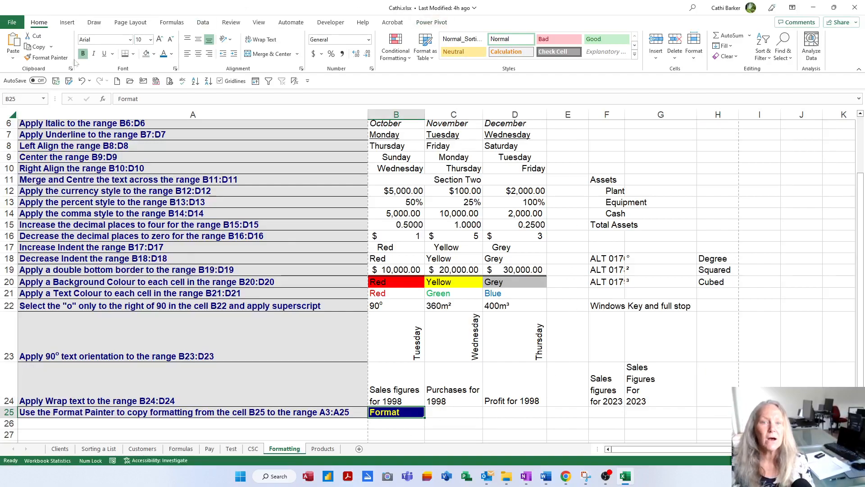
{"action": "left_click", "coordinate": [50, 60]}
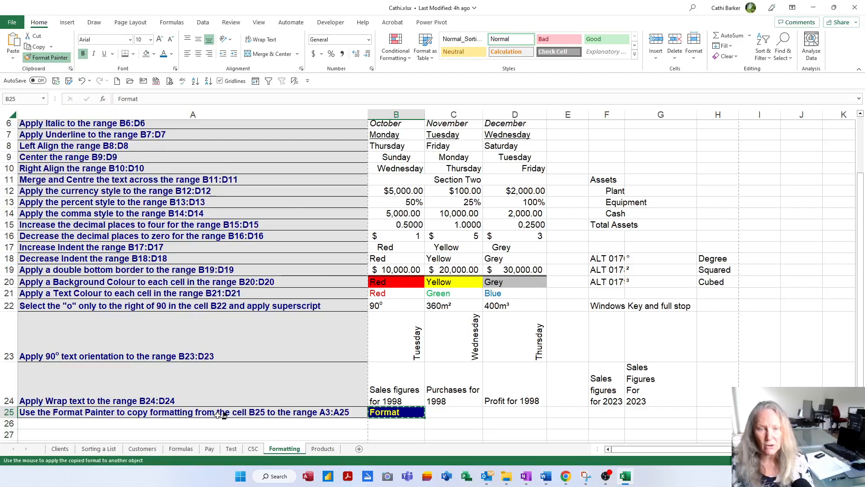
{"action": "mouse_move", "coordinate": [221, 415]}
{"action": "left_mouse_down"}
{"action": "mouse_move", "coordinate": [216, 98]}
{"action": "mouse_move", "coordinate": [206, 156]}
{"action": "left_mouse_up"}
{"action": "scroll", "coordinate": [210, 216], "scroll_direction": "up", "scroll_amount": 6}
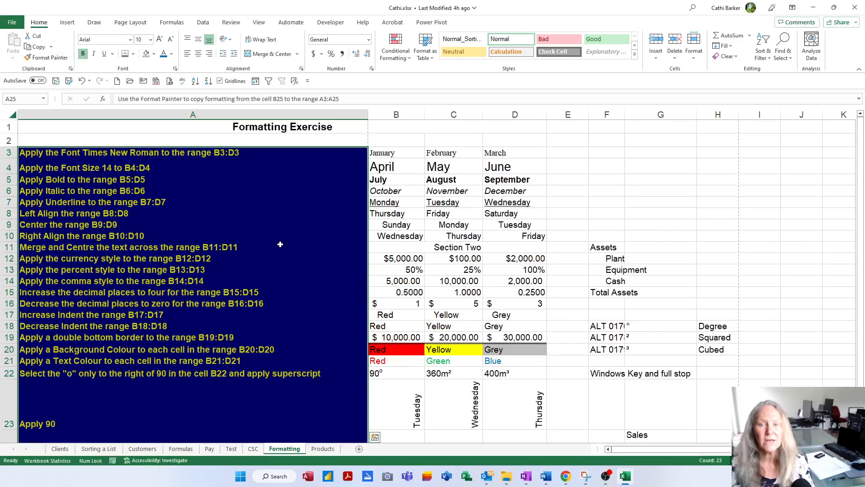
{"action": "left_click", "coordinate": [361, 261]}
{"action": "scroll", "coordinate": [418, 364], "scroll_direction": "down", "scroll_amount": 3}
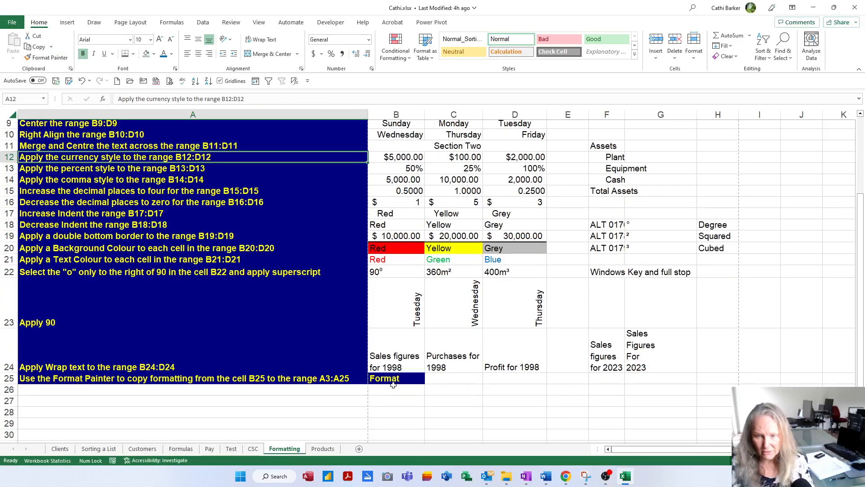
{"action": "scroll", "coordinate": [283, 253], "scroll_direction": "up", "scroll_amount": 3}
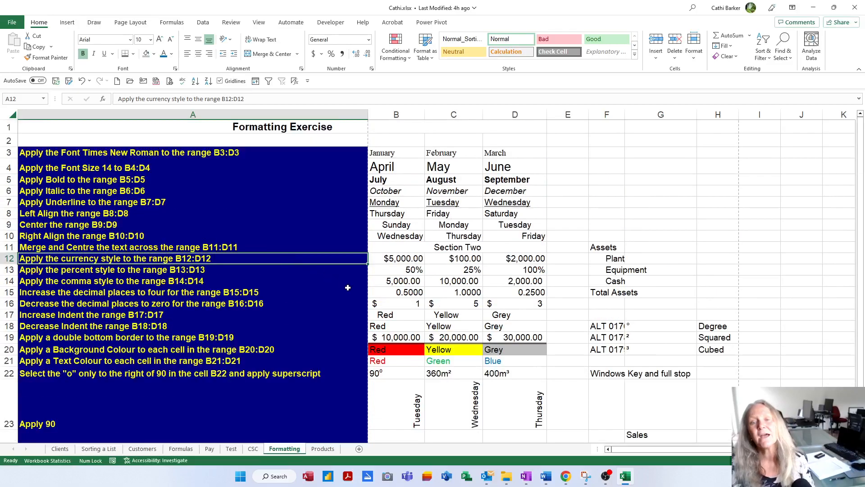